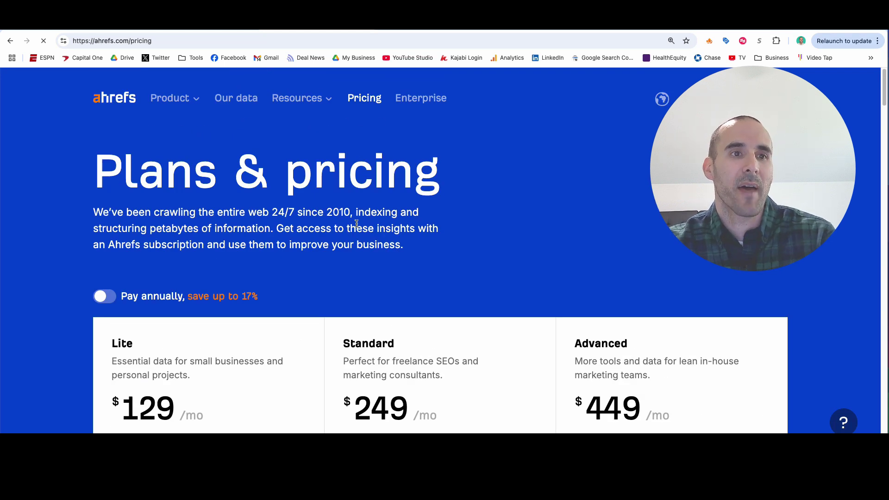
Look over the Ahrefs plans and pricing.
scroll(366, 230, down, 3)
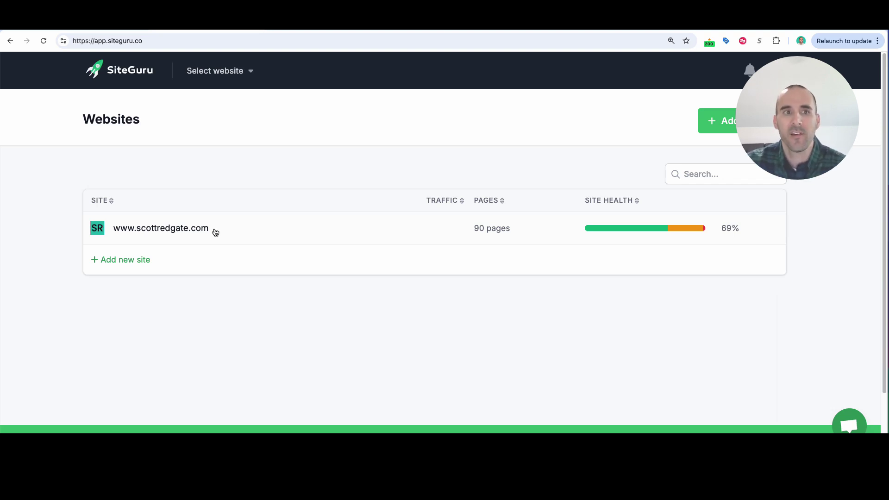
Open the listed website's SEO report and review its setup tasks, web analytics, focus keywords, top keywords and top pages.
click(203, 228)
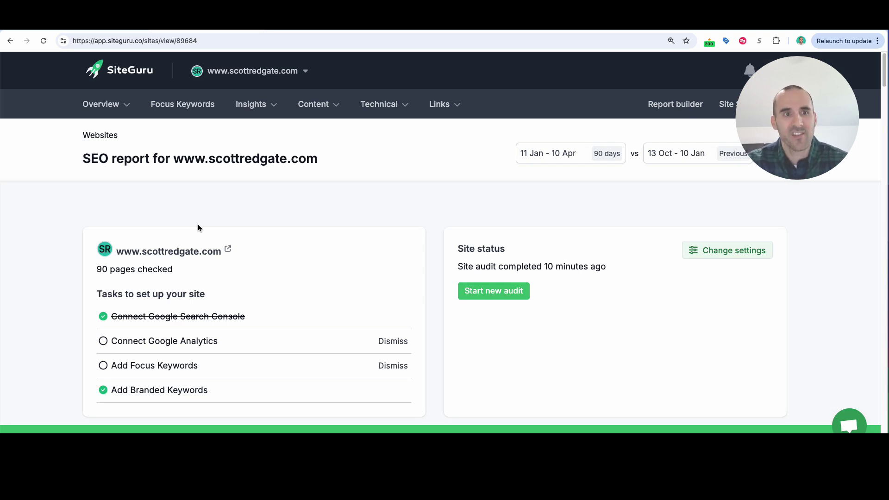
scroll(137, 255, down, 2)
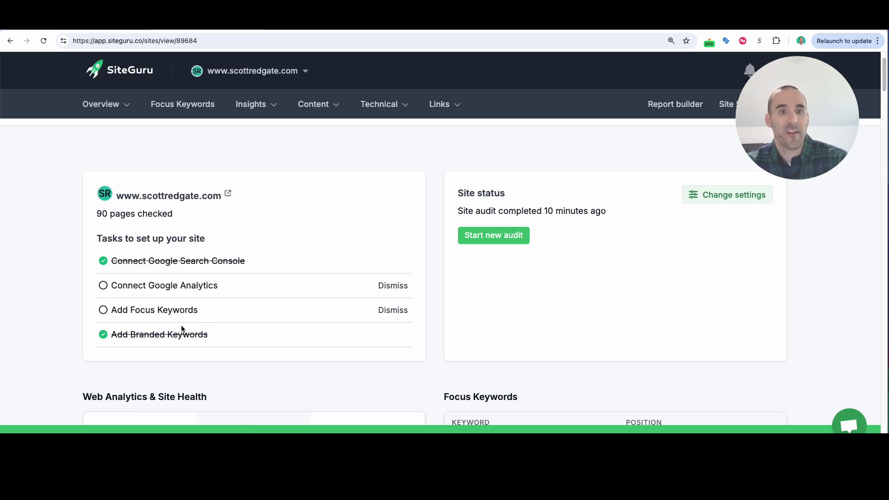
scroll(590, 303, down, 5)
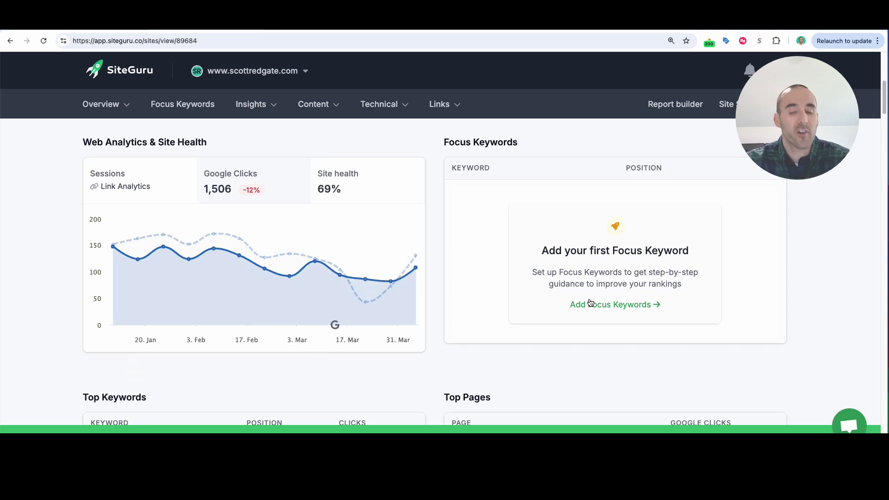
scroll(591, 303, down, 5)
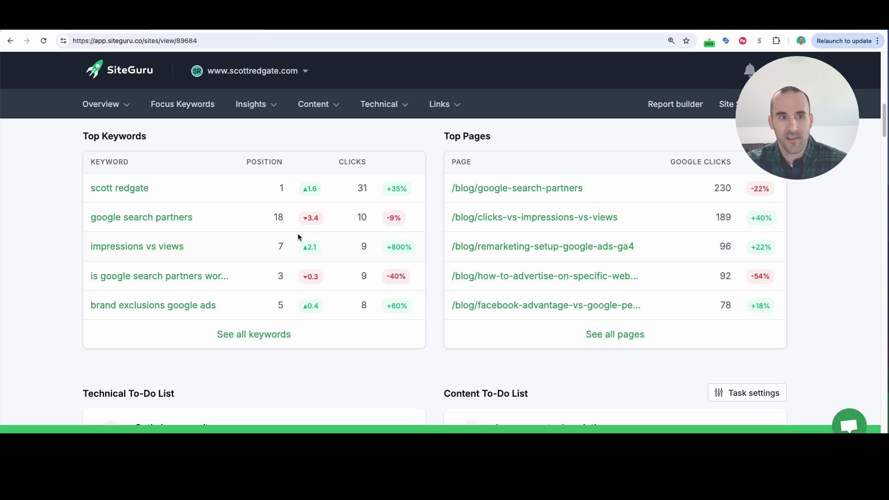
Open the full keywords report from the top keywords list and sort the keyword table by position, best rankings first.
click(253, 338)
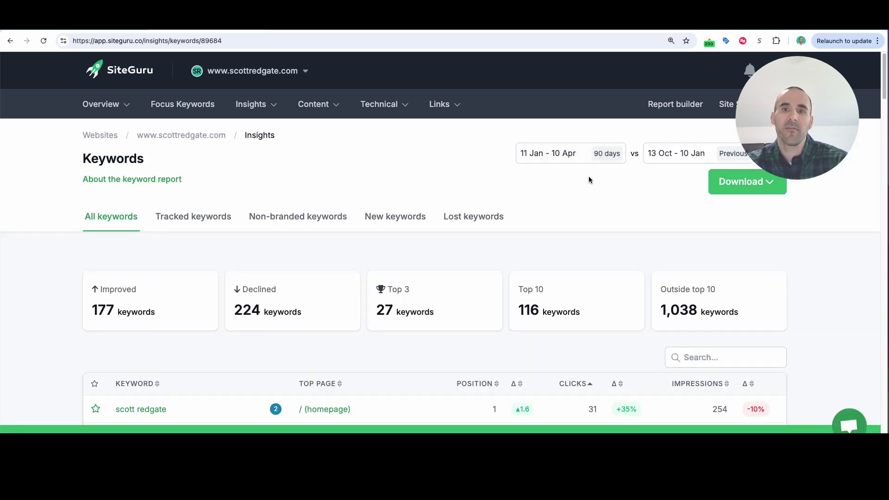
scroll(254, 220, down, 1)
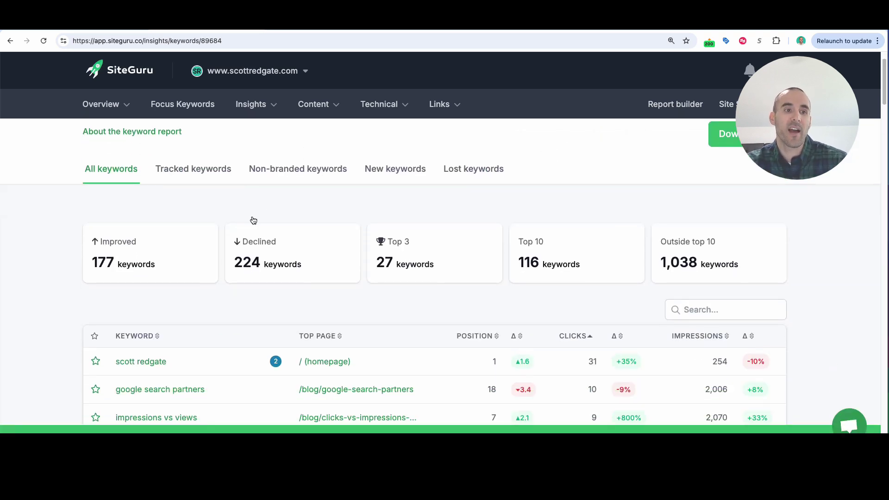
scroll(253, 220, down, 1)
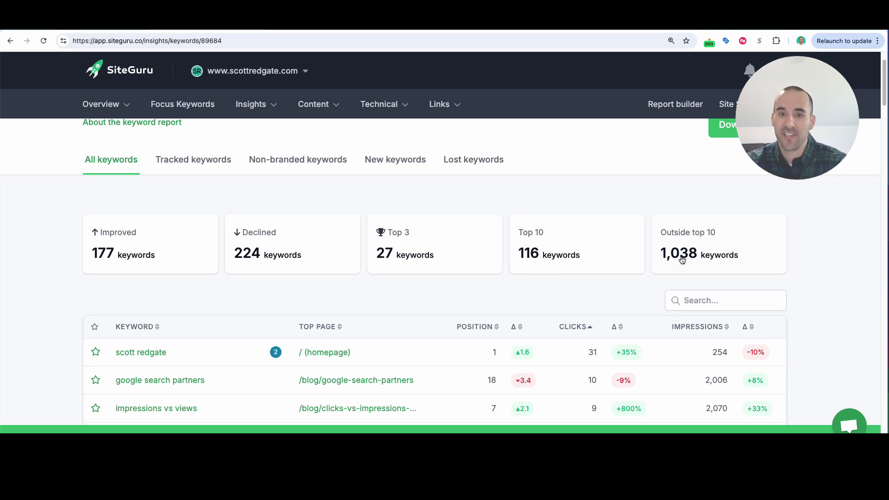
scroll(423, 232, down, 5)
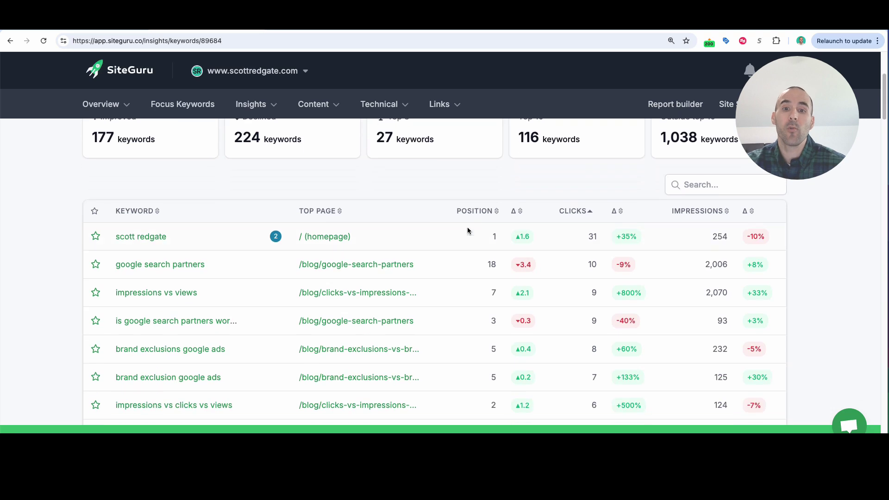
click(494, 213)
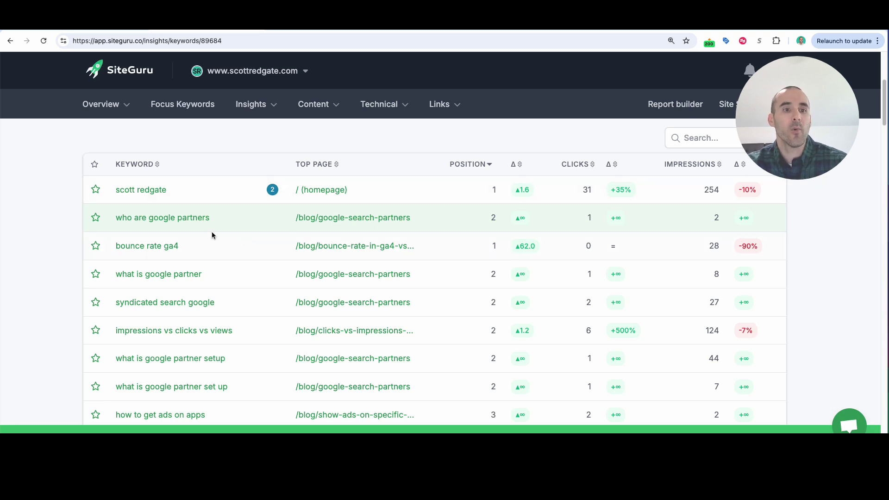
Open the page details for /blog/google-search-partners and look over its traffic and search performance.
click(349, 224)
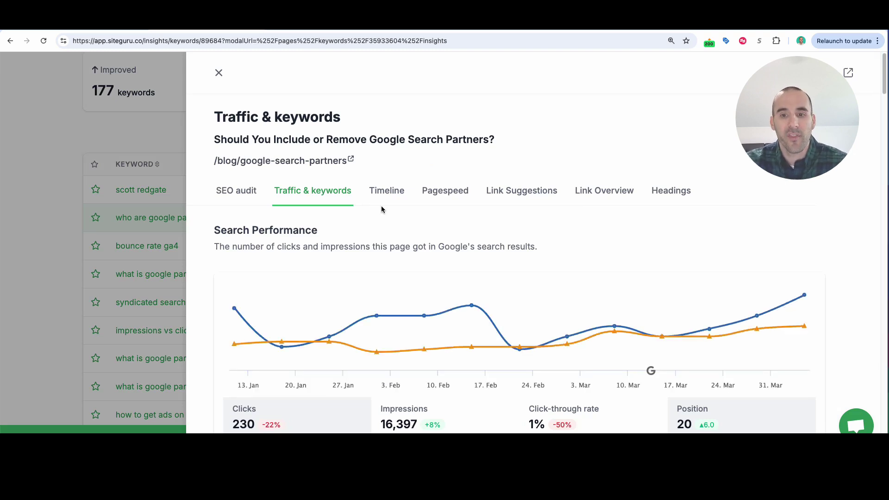
scroll(370, 213, down, 3)
scroll(366, 219, up, 3)
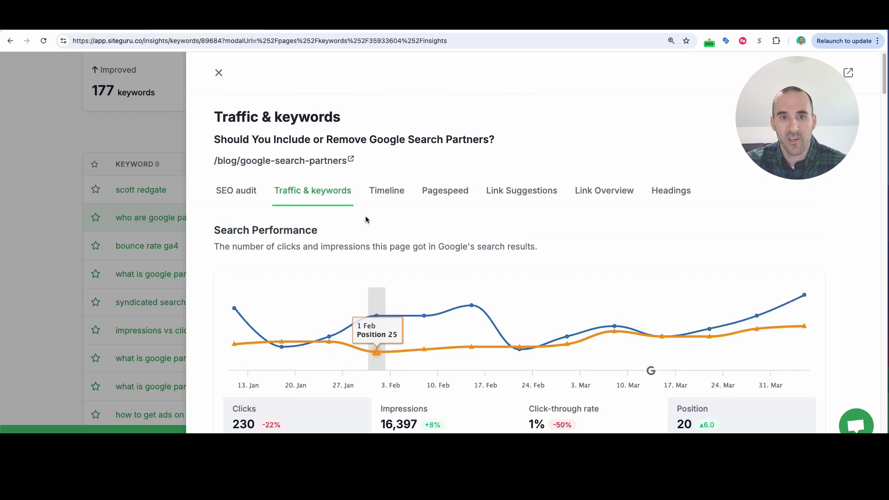
Open the page's SEO audit and examine its page speed, alt text, structured data, indexability and canonical URL checks.
click(246, 203)
scroll(246, 203, down, 2)
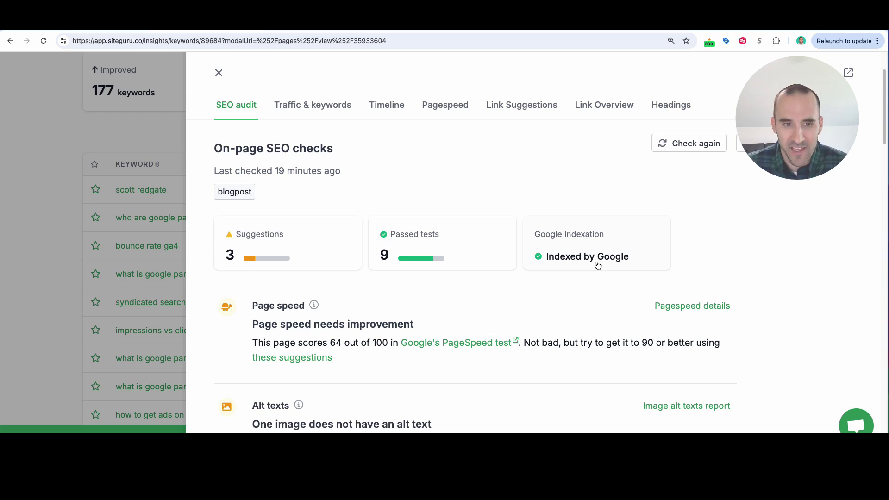
scroll(597, 266, down, 2)
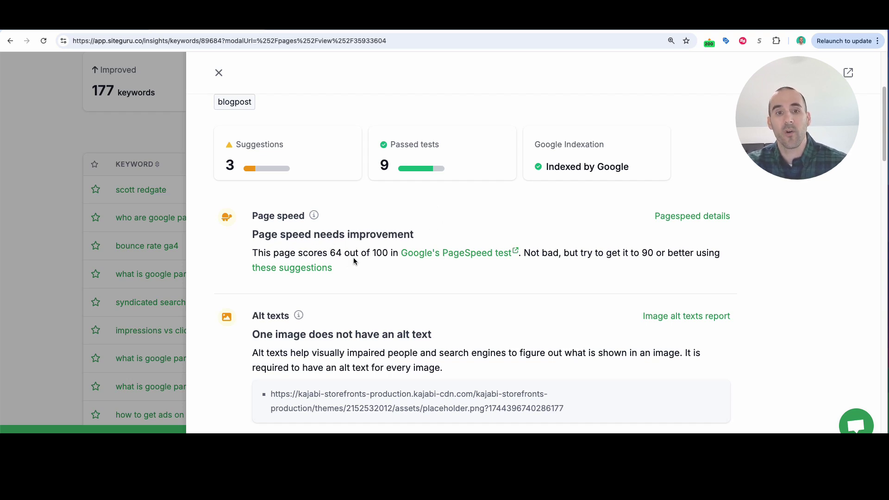
scroll(448, 259, down, 1)
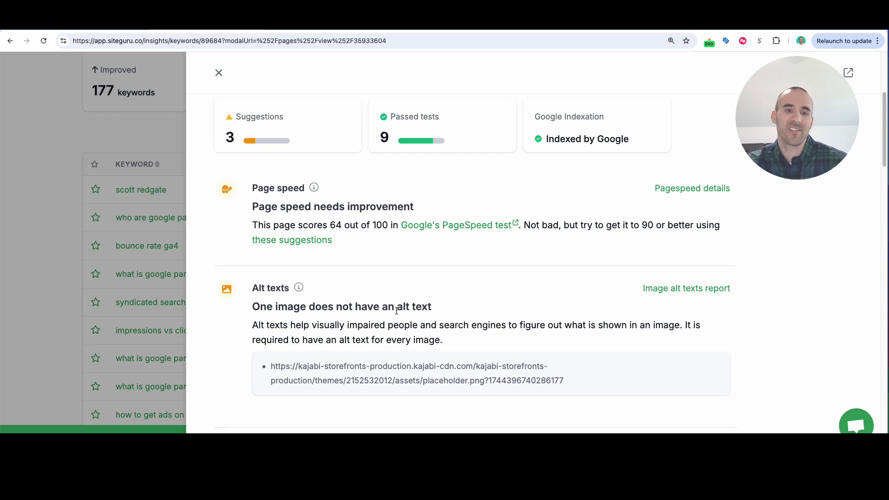
scroll(401, 304, down, 5)
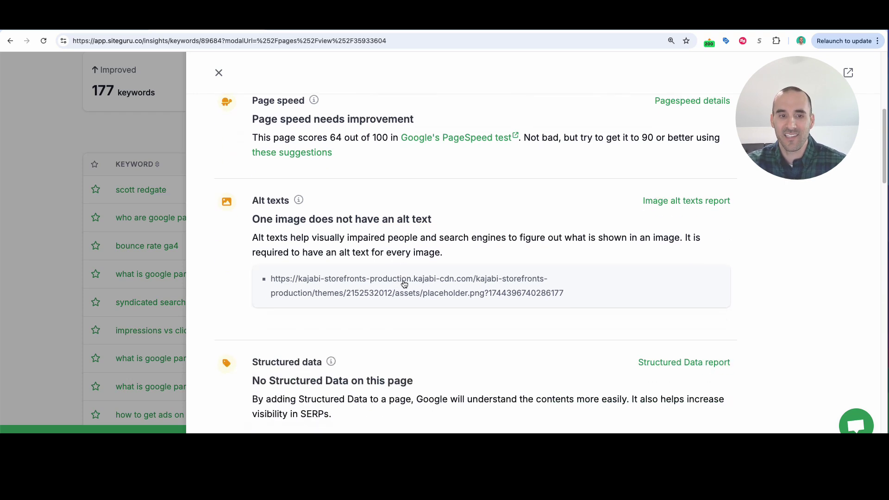
scroll(412, 271, down, 1)
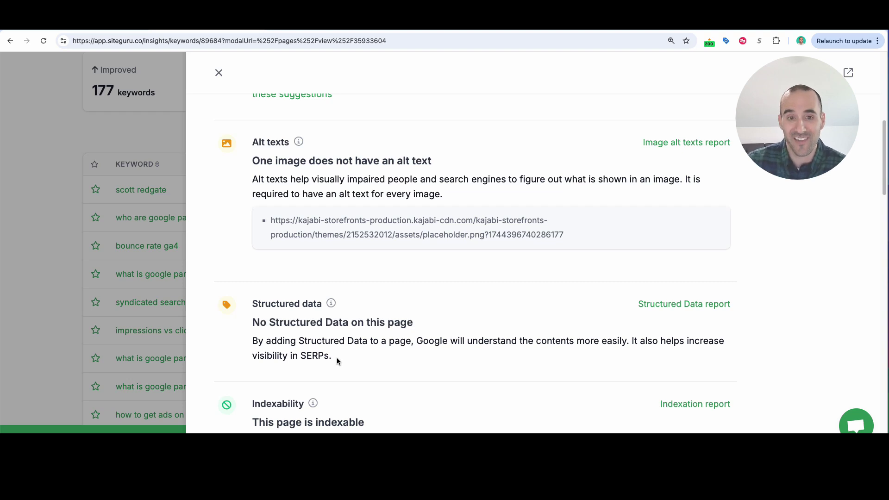
scroll(343, 352, down, 5)
scroll(388, 315, down, 5)
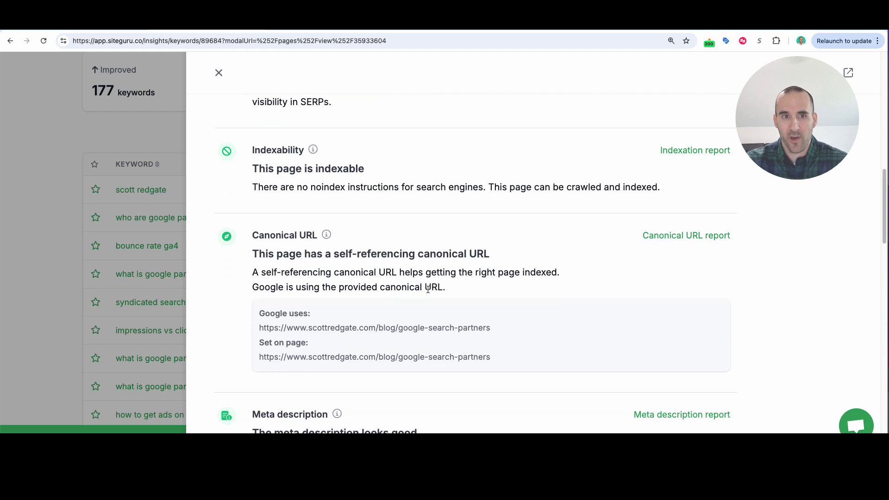
Generate an alternative suggestion for the page's meta description in the SEO audit.
scroll(428, 288, down, 2)
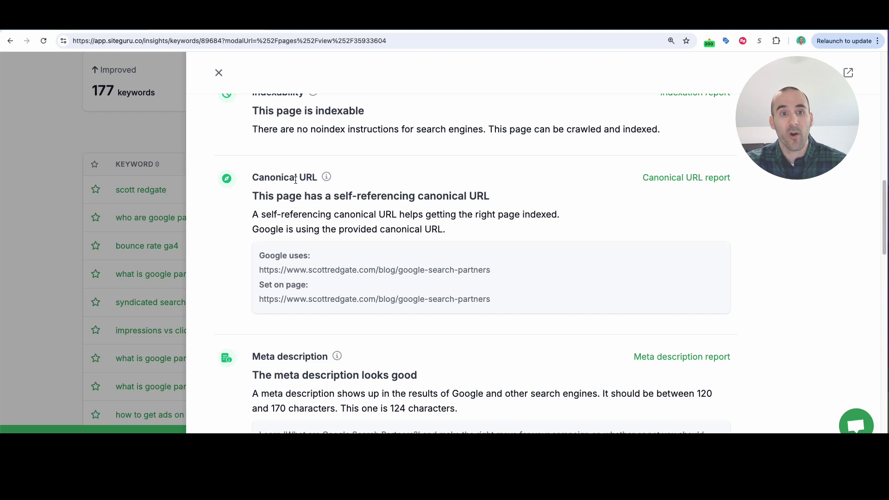
scroll(367, 213, down, 5)
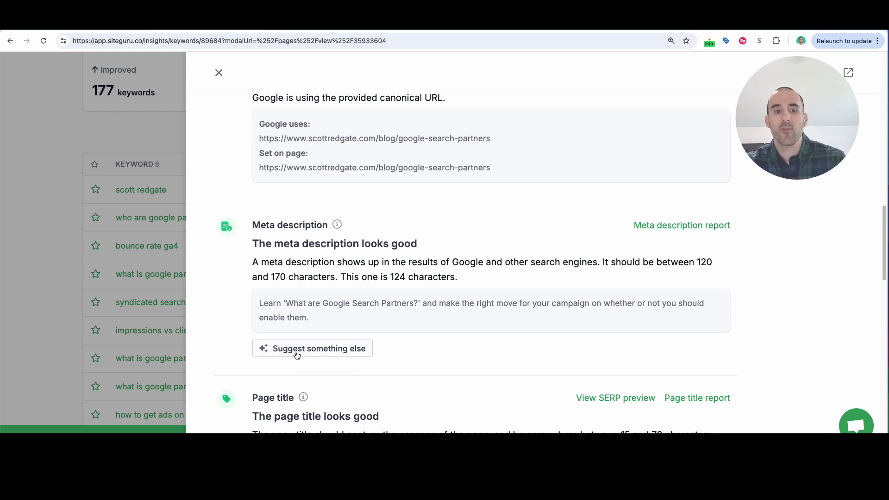
click(328, 356)
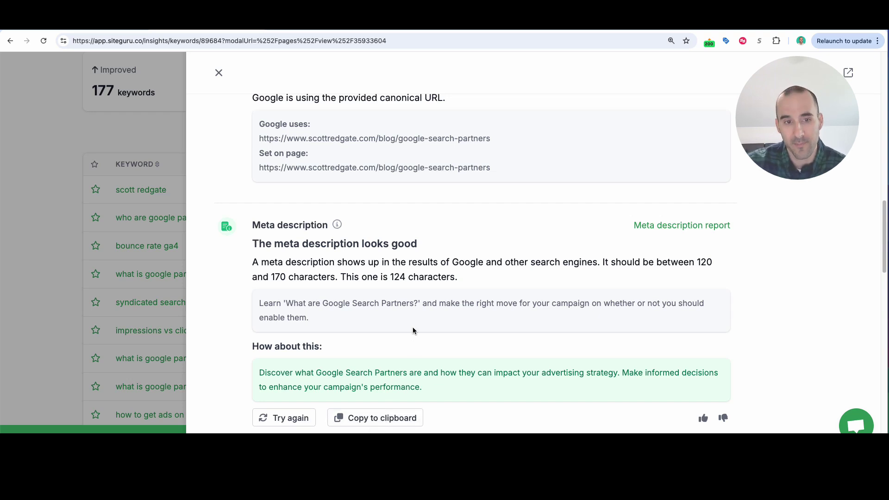
Examine the remaining audit checks for page title, broken links, headings, internal redirects and OpenGraph tags.
scroll(413, 329, down, 4)
scroll(413, 329, down, 6)
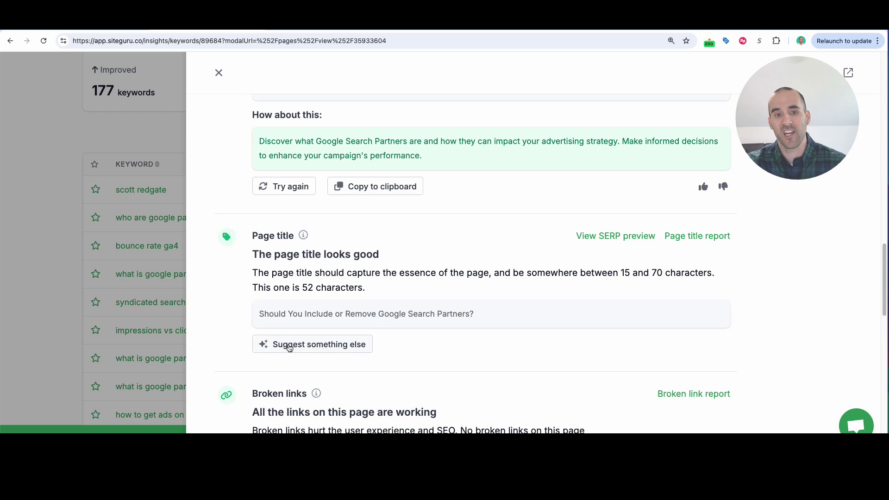
scroll(296, 344, down, 3)
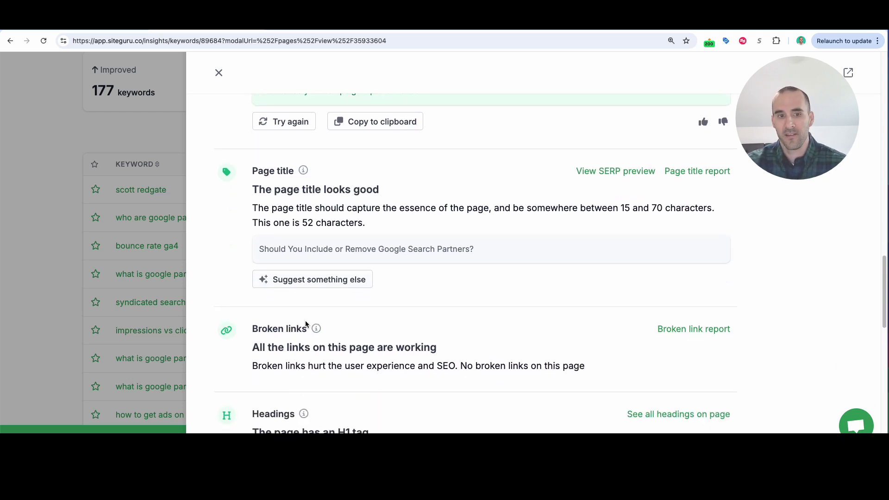
scroll(306, 324, down, 3)
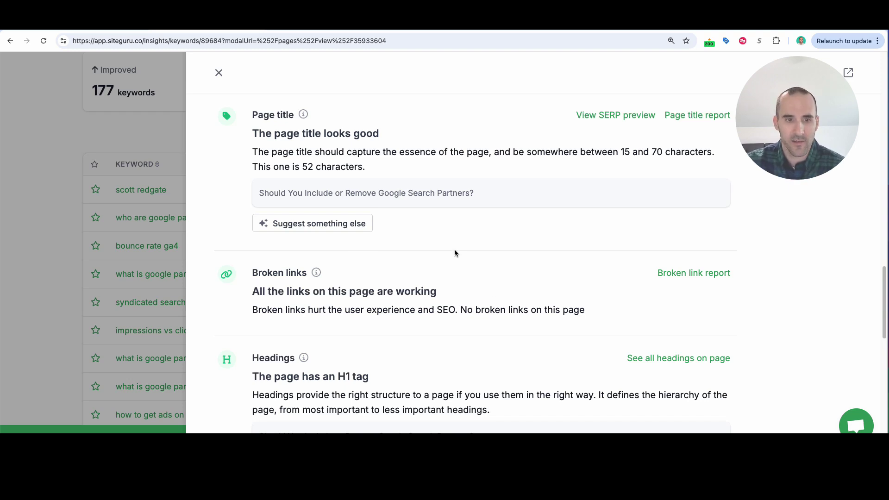
scroll(454, 252, down, 3)
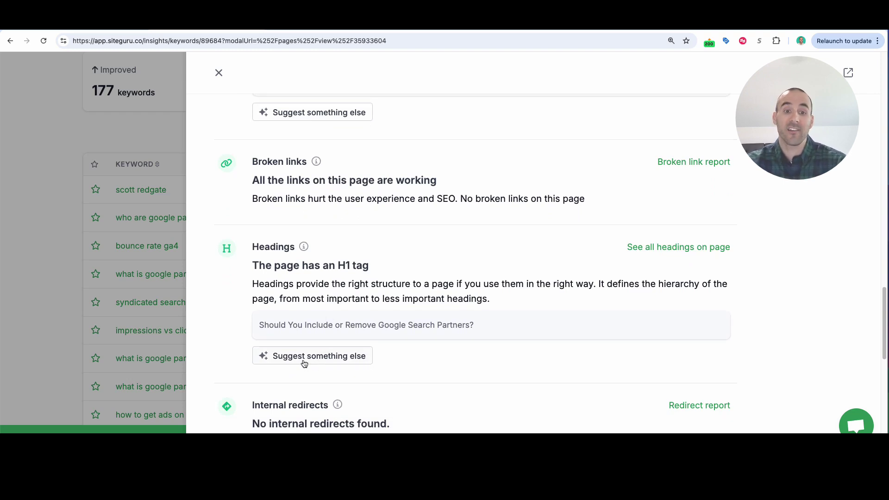
scroll(304, 364, down, 2)
scroll(304, 364, down, 2)
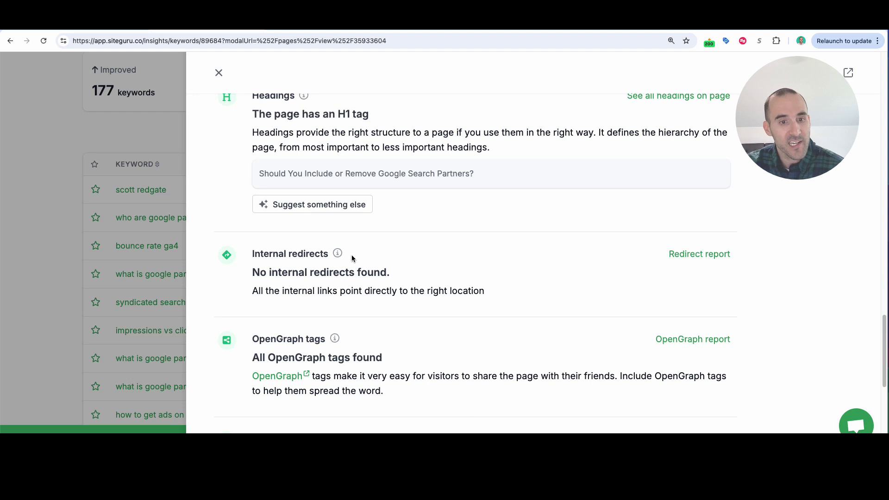
scroll(353, 254, down, 8)
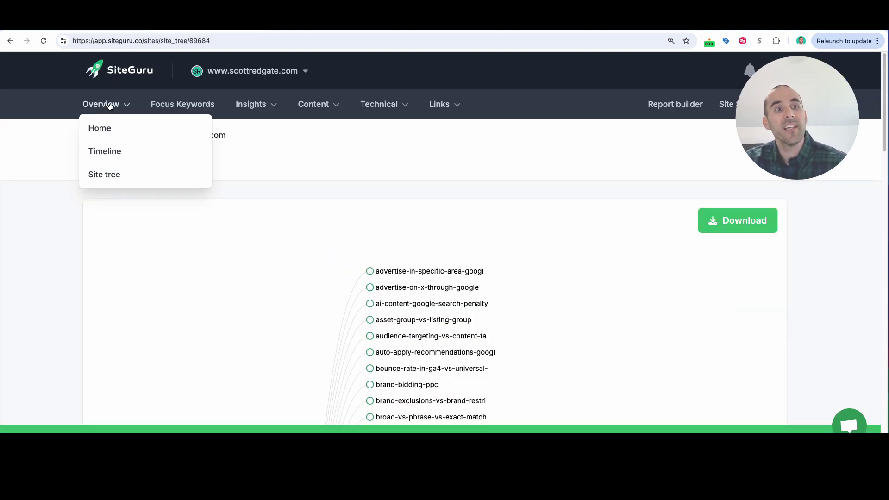
Open the site tree report and examine how the top-level pages and blog posts branch from the home page.
click(112, 175)
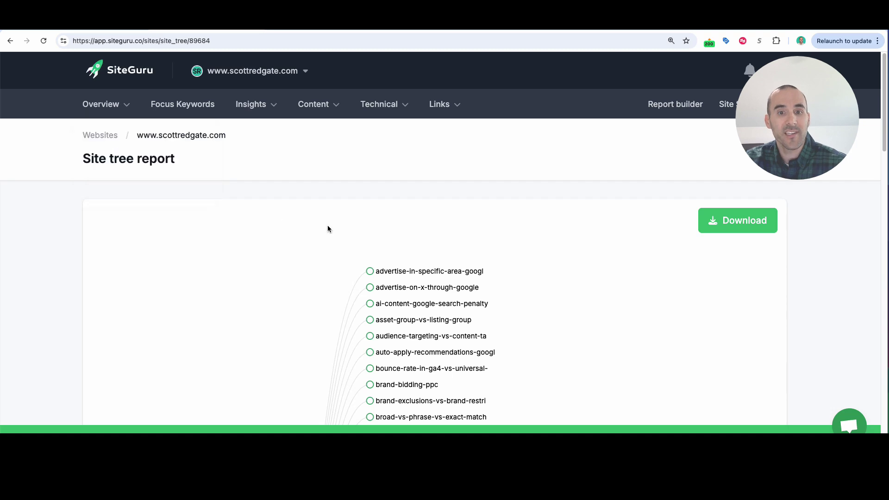
scroll(187, 203, down, 8)
scroll(187, 205, down, 6)
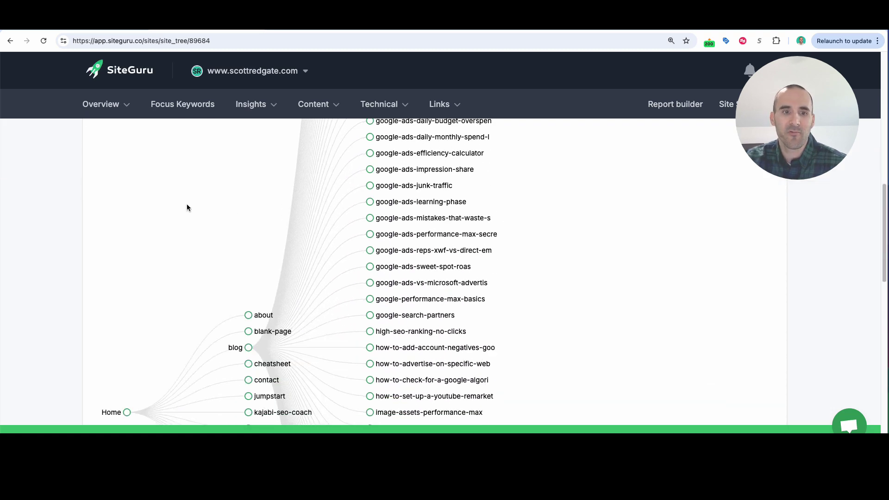
right_click(187, 205)
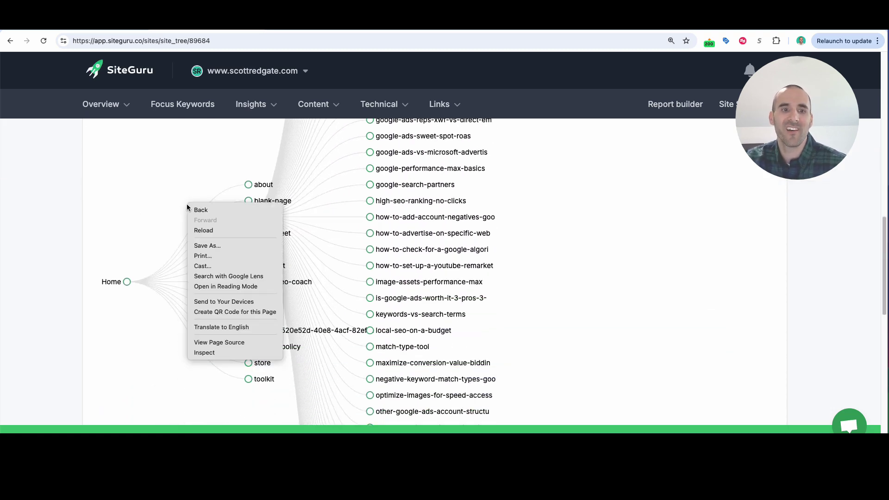
click(108, 199)
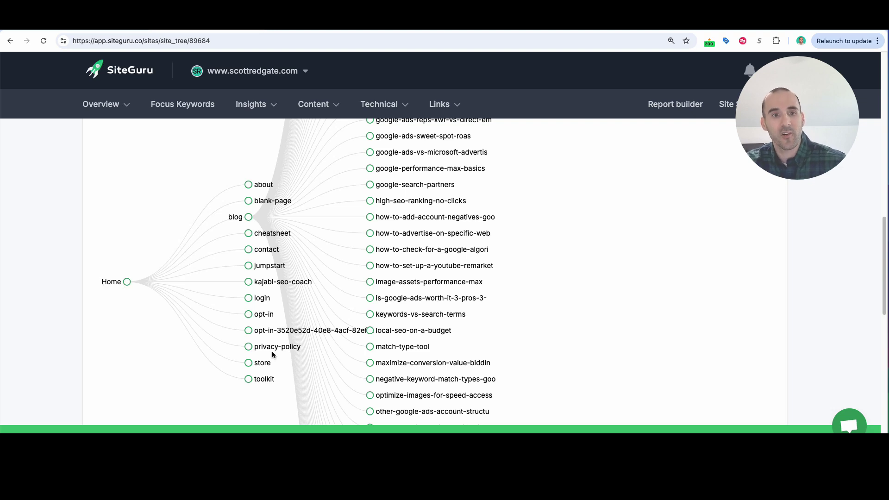
scroll(262, 299, up, 1)
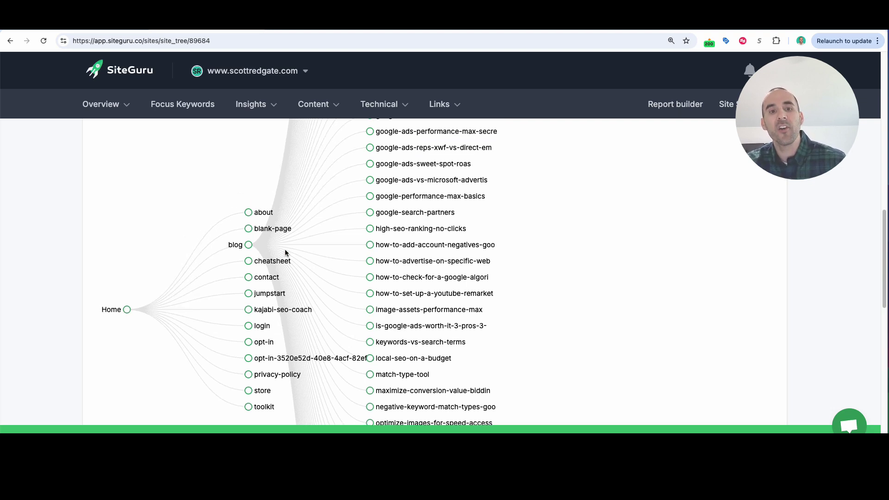
scroll(420, 291, up, 10)
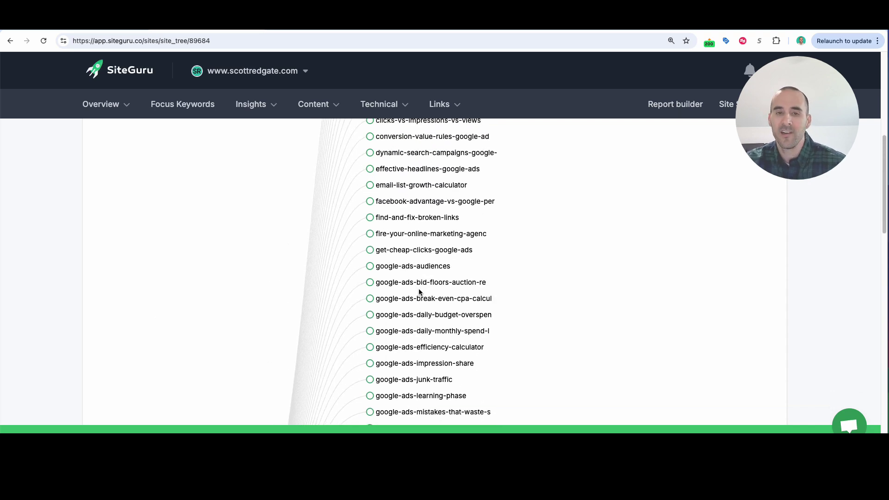
scroll(420, 292, down, 11)
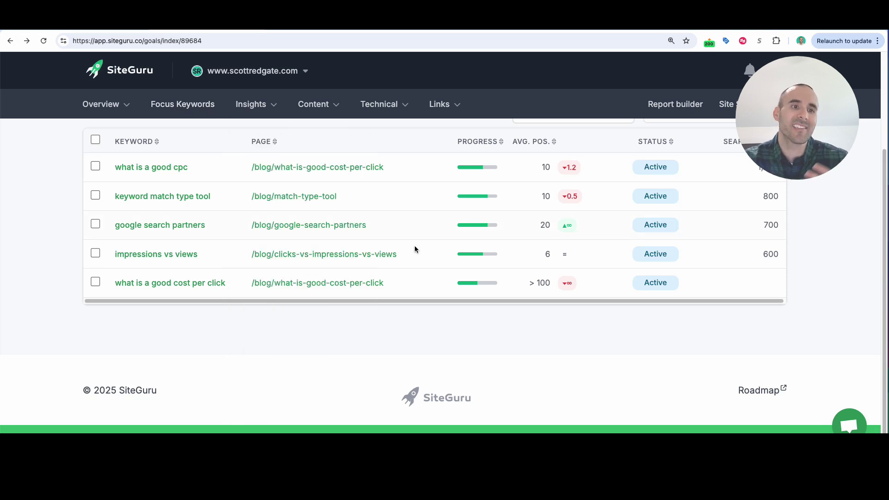
Examine the tracked focus keywords with their target pages, average positions and monthly searches.
scroll(341, 269, up, 3)
scroll(312, 214, up, 3)
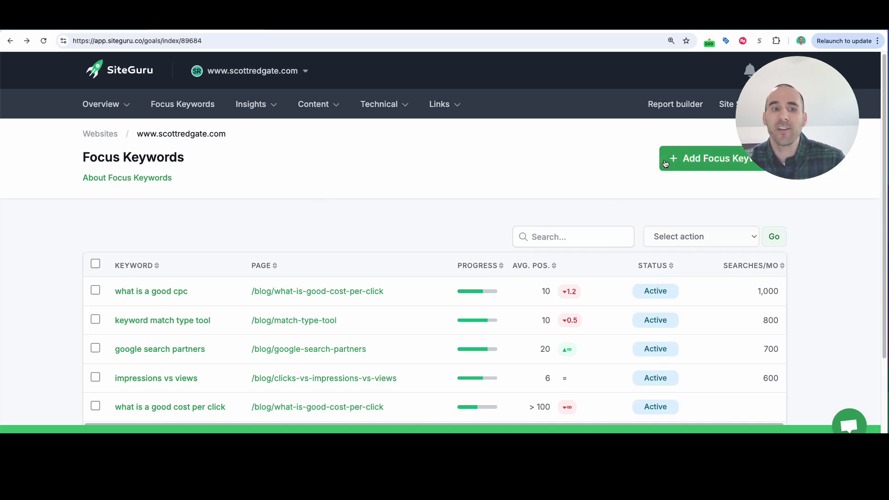
scroll(388, 175, down, 3)
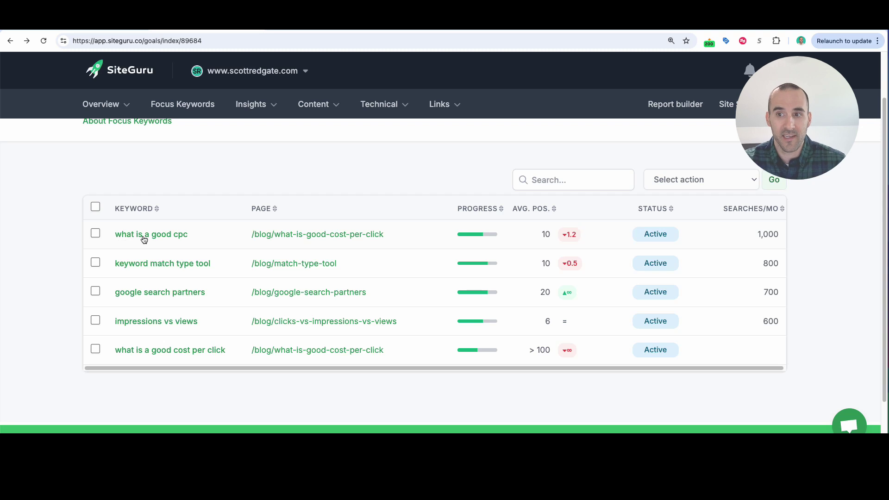
drag(754, 236, 783, 240)
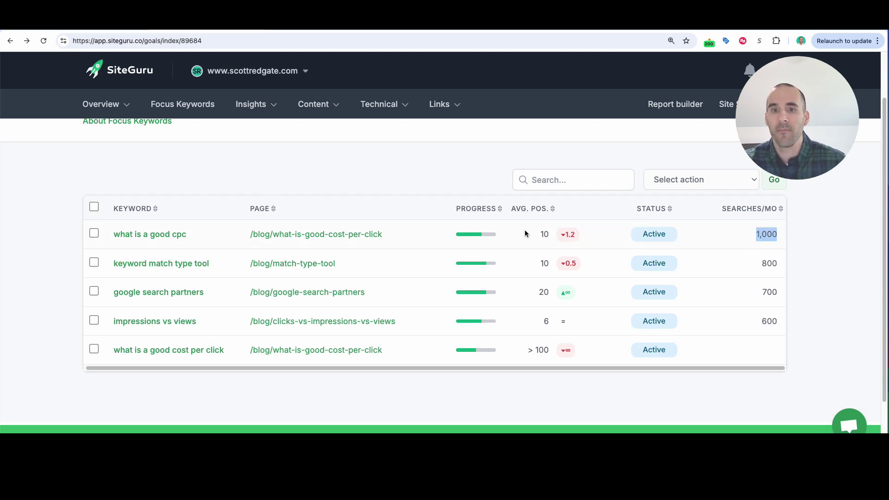
Open the focus keyword "what is a good cpc" and examine its search rankings, progress, next actions and completed actions.
click(142, 234)
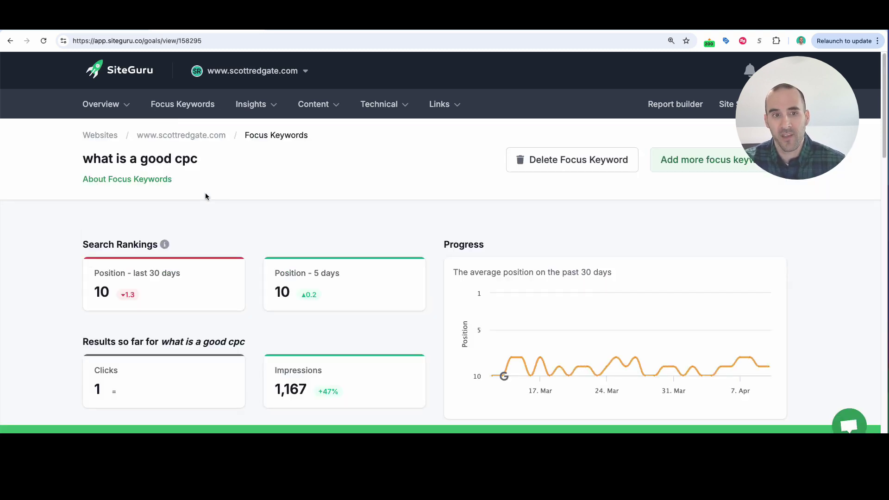
scroll(236, 177, down, 1)
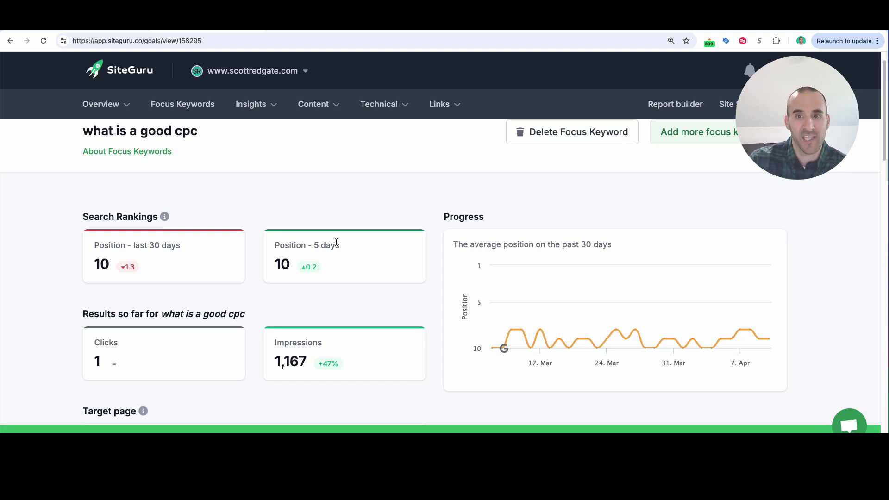
scroll(355, 244, down, 10)
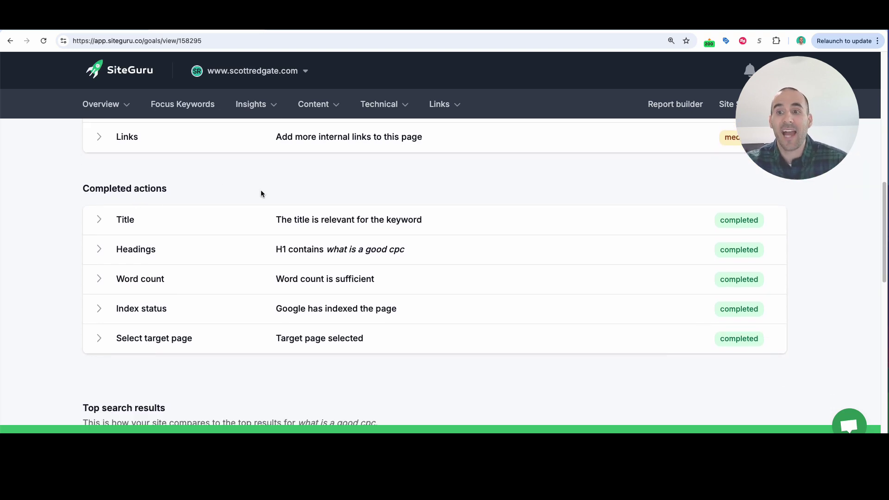
scroll(329, 227, up, 10)
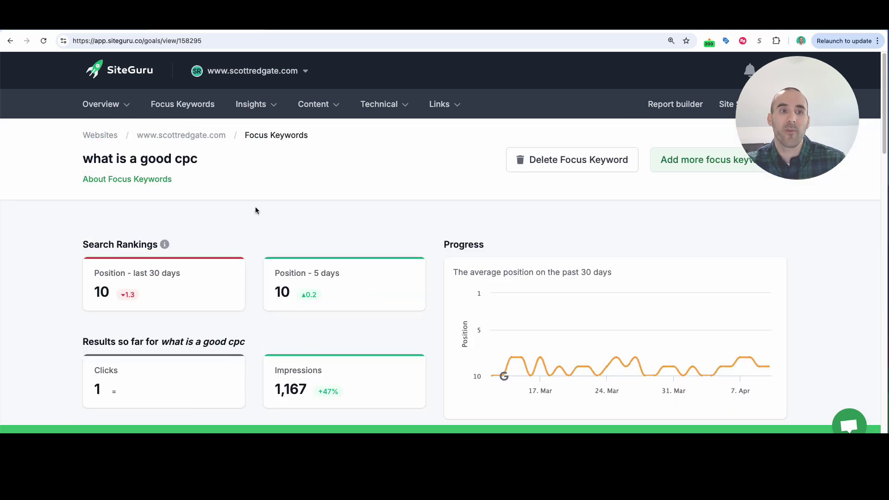
scroll(281, 204, down, 2)
scroll(281, 204, down, 6)
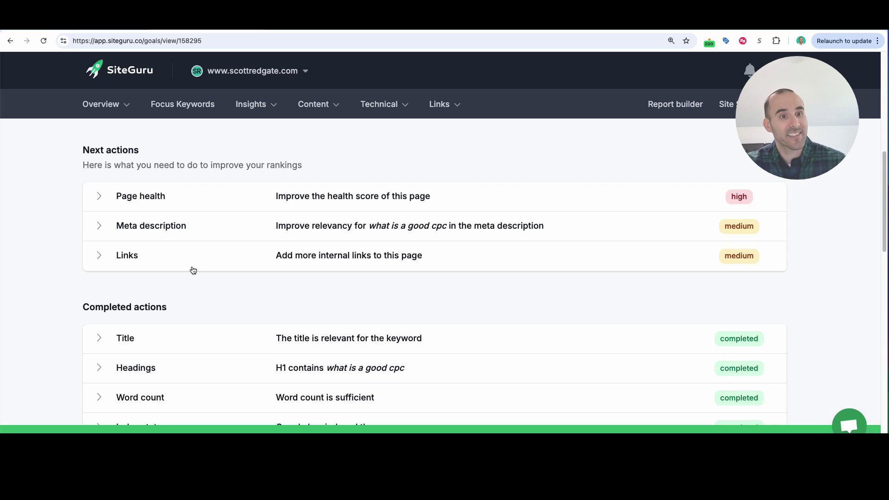
scroll(348, 289, down, 1)
scroll(348, 289, down, 2)
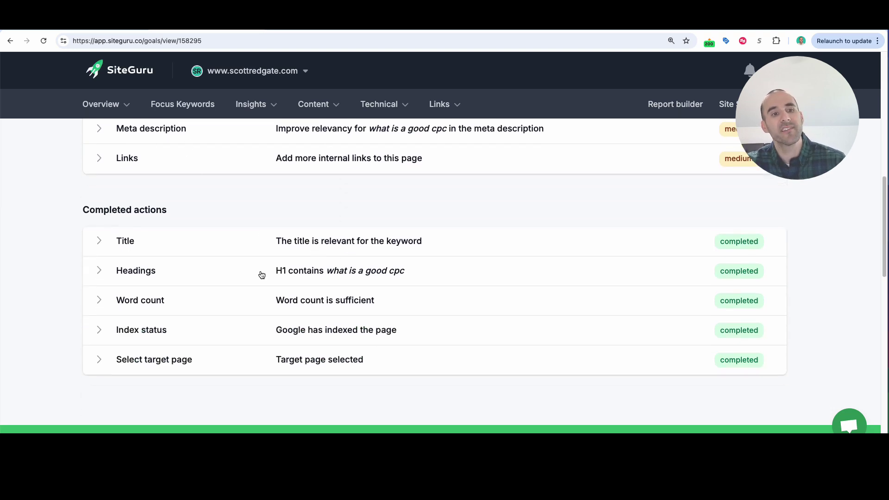
scroll(361, 322, up, 1)
scroll(361, 322, up, 3)
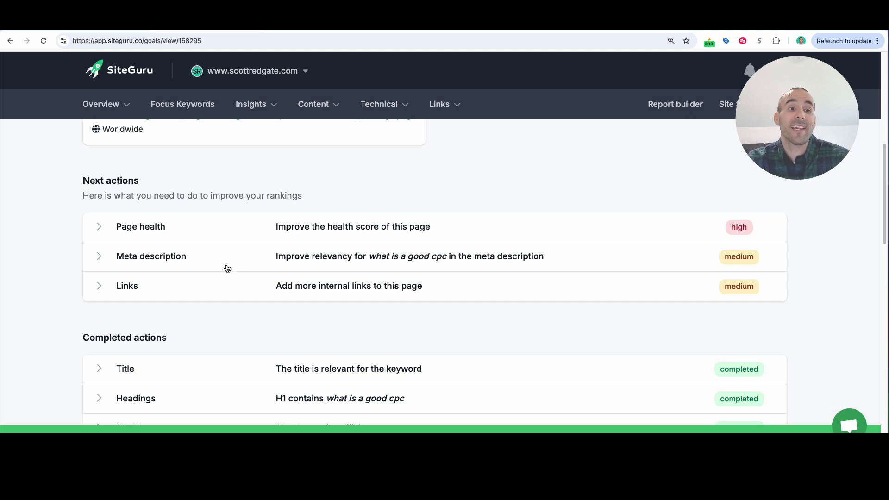
Expand the keyword's meta description action and compare the current description with the suggested one.
click(257, 258)
scroll(199, 260, down, 1)
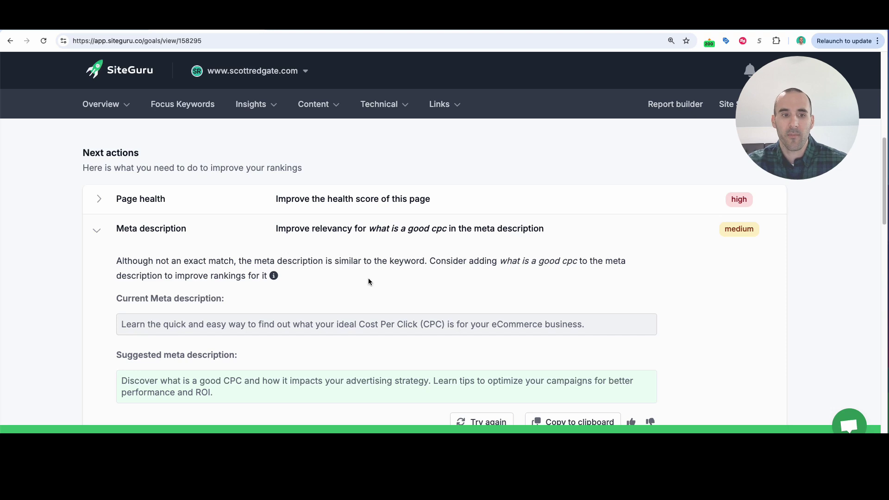
scroll(185, 286, down, 1)
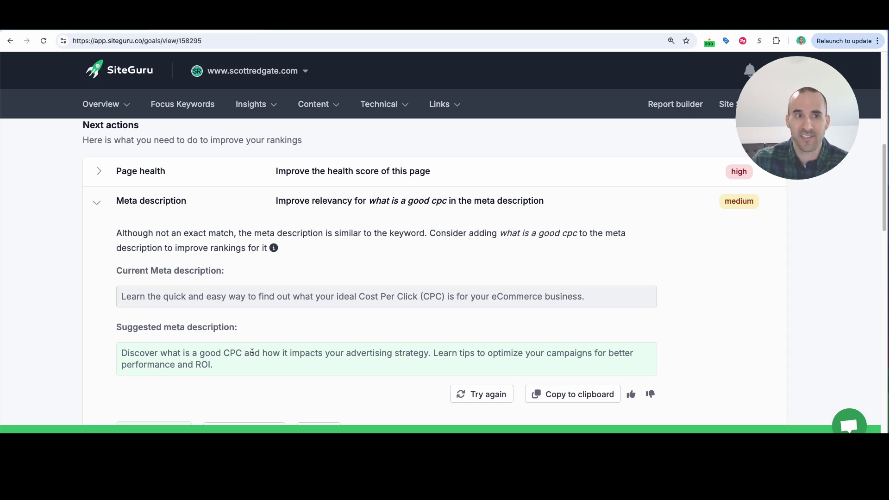
Open the Insights dashboard and examine search performance, keyword positions over time and the top performing pages.
click(244, 101)
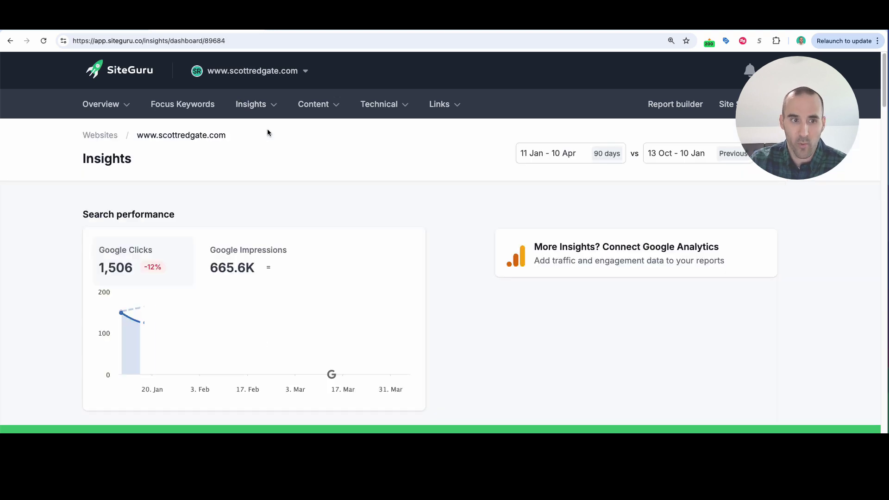
scroll(393, 208, down, 10)
mouse_move(235, 228)
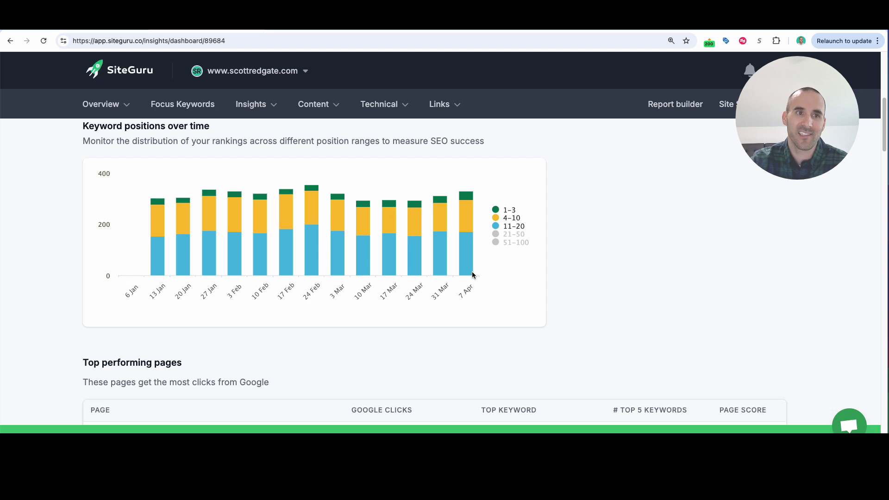
mouse_move(472, 271)
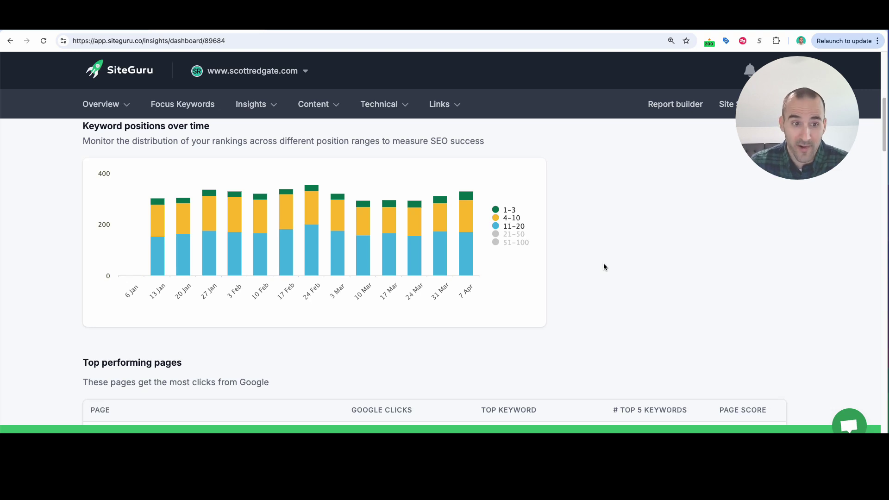
scroll(604, 267, down, 3)
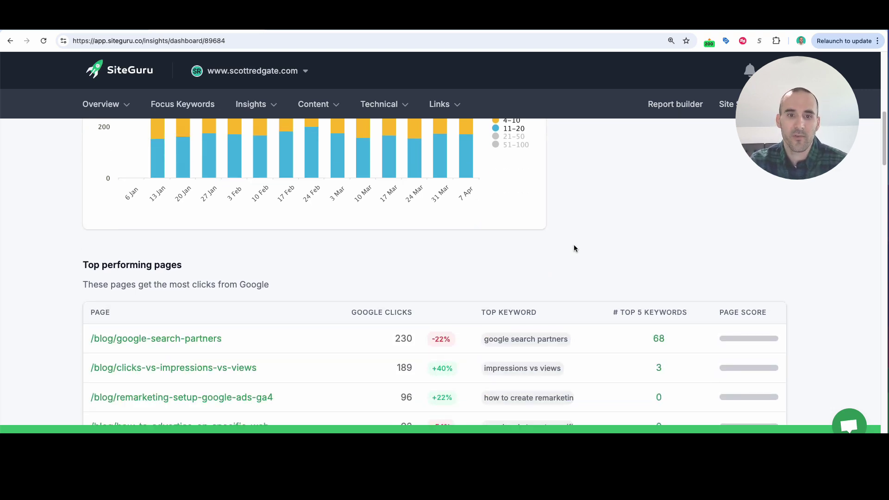
scroll(209, 224, down, 3)
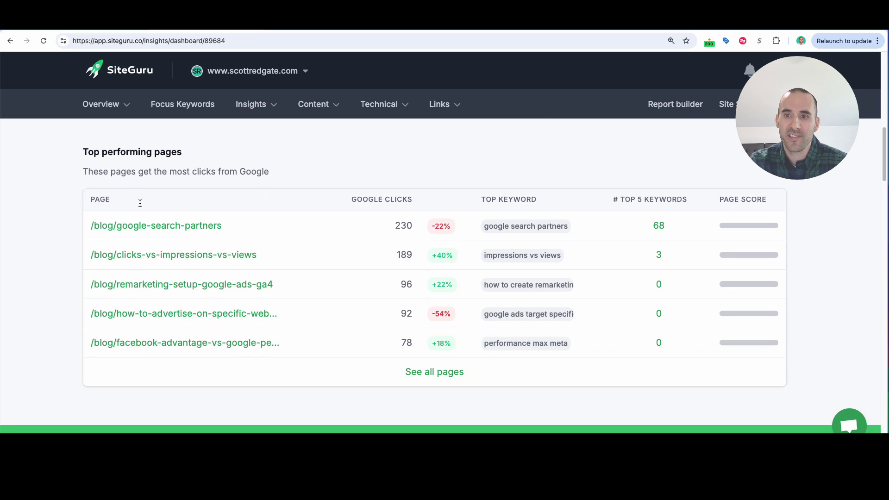
Examine the Insights sections on top keywords, content that needs attention, keywords at risk or on the rise, and competing pages.
scroll(527, 142, down, 5)
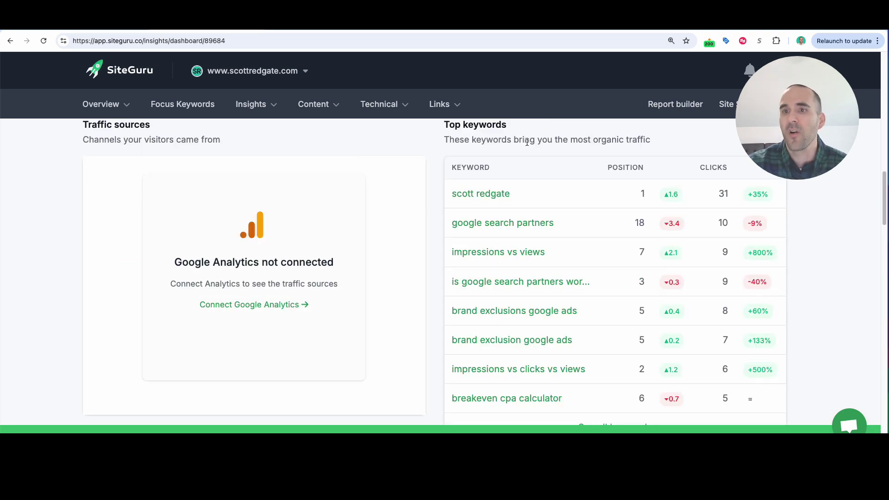
scroll(465, 151, down, 8)
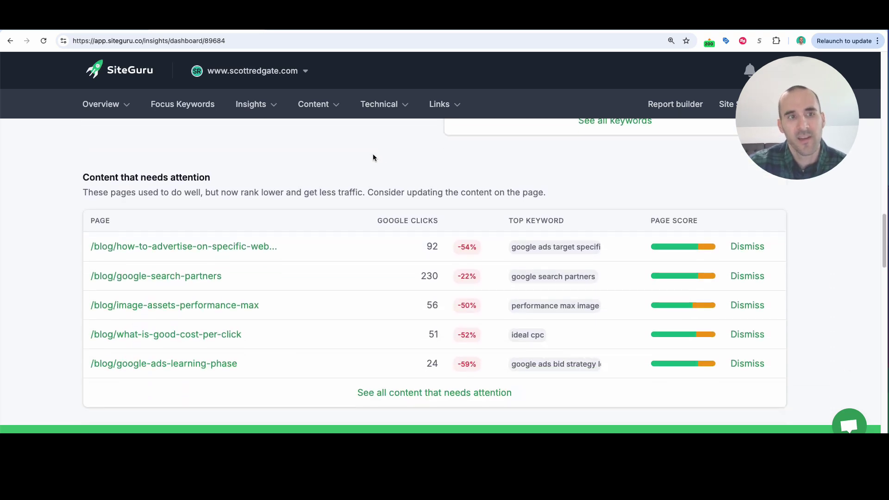
scroll(282, 189, down, 2)
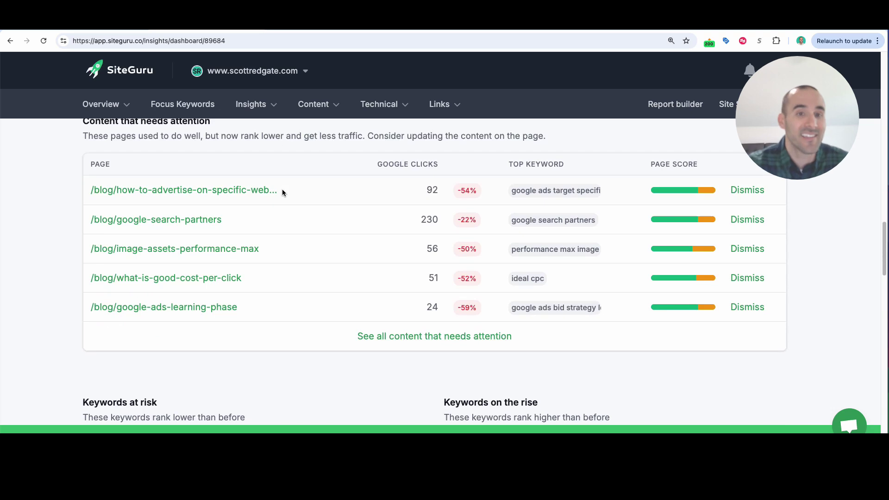
scroll(284, 190, down, 5)
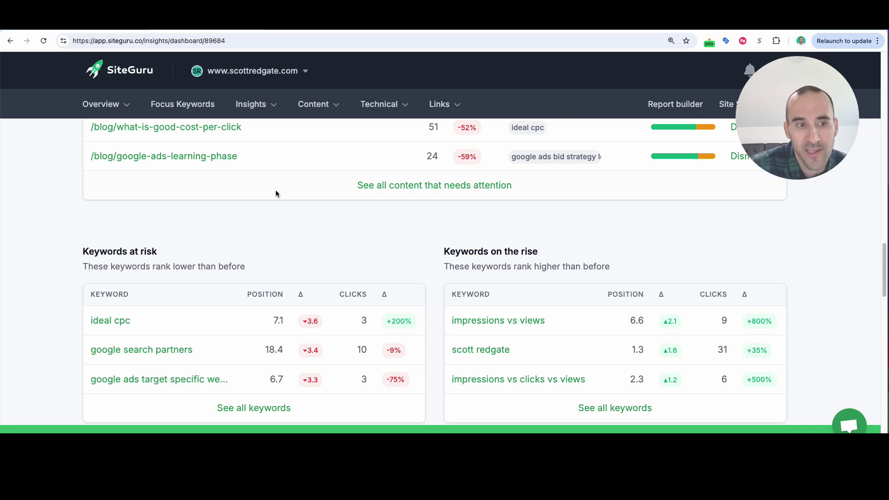
scroll(276, 194, down, 4)
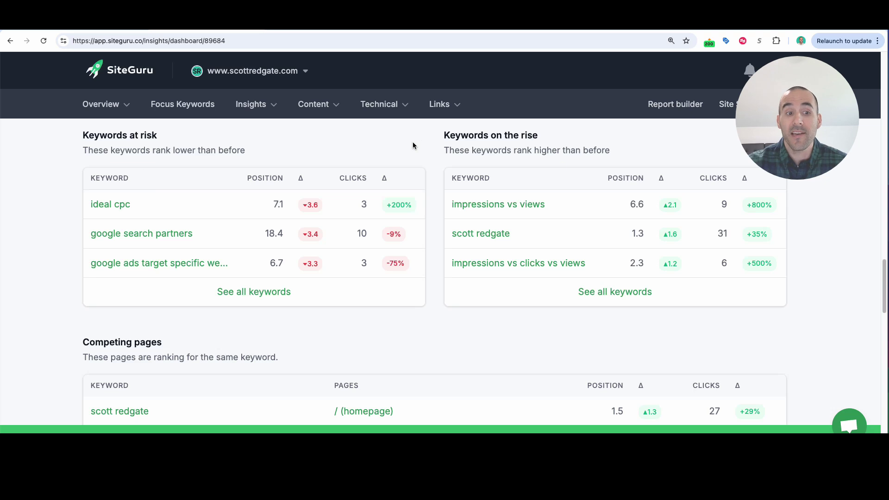
scroll(197, 313, down, 4)
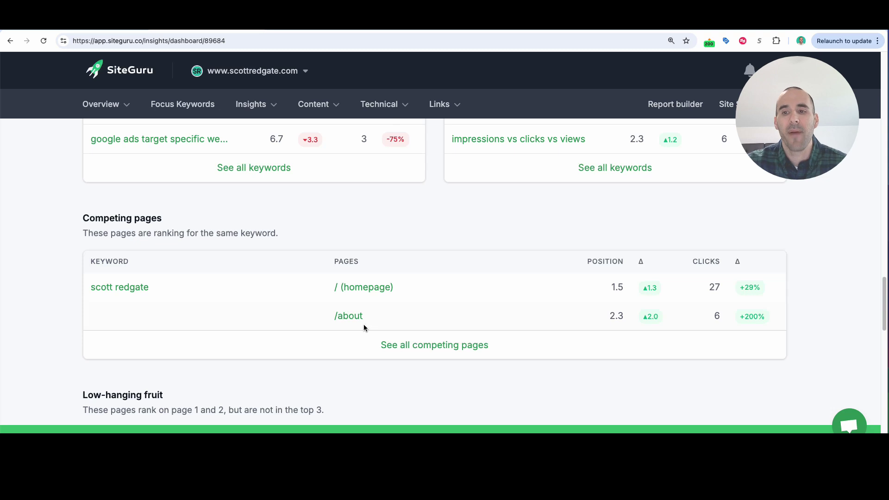
scroll(364, 328, down, 4)
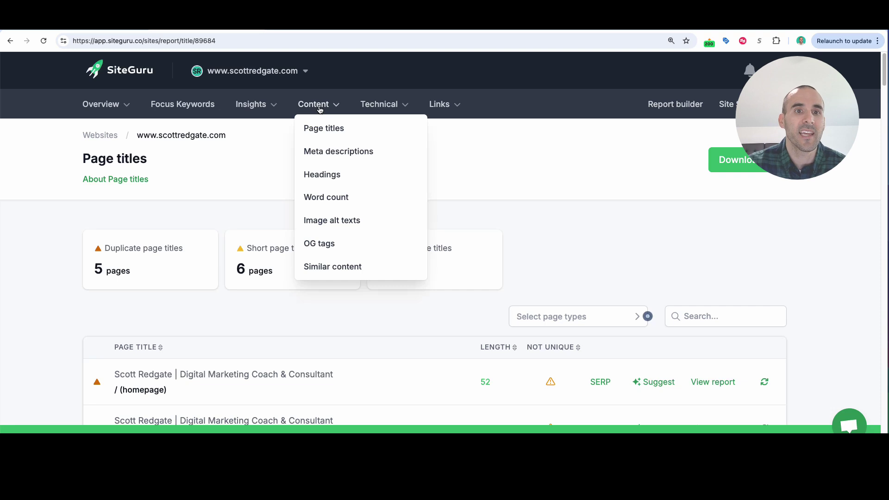
Review the content reports for meta descriptions, headings and similar content.
click(45, 214)
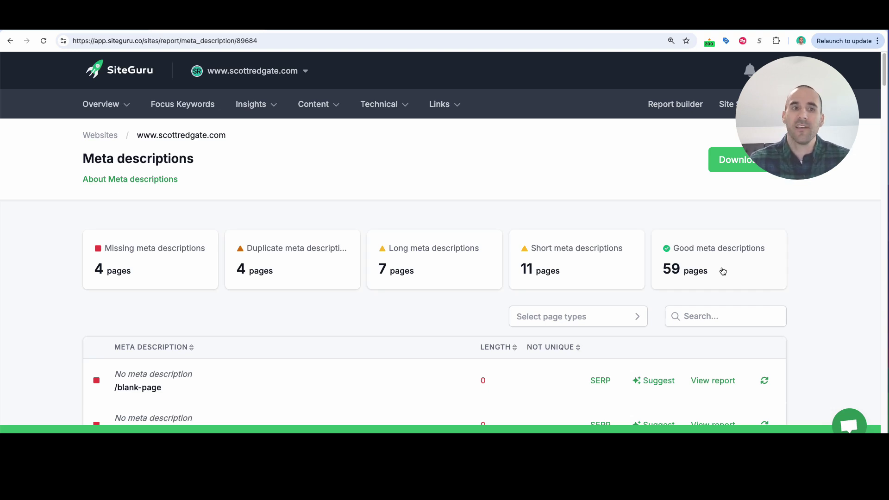
click(362, 174)
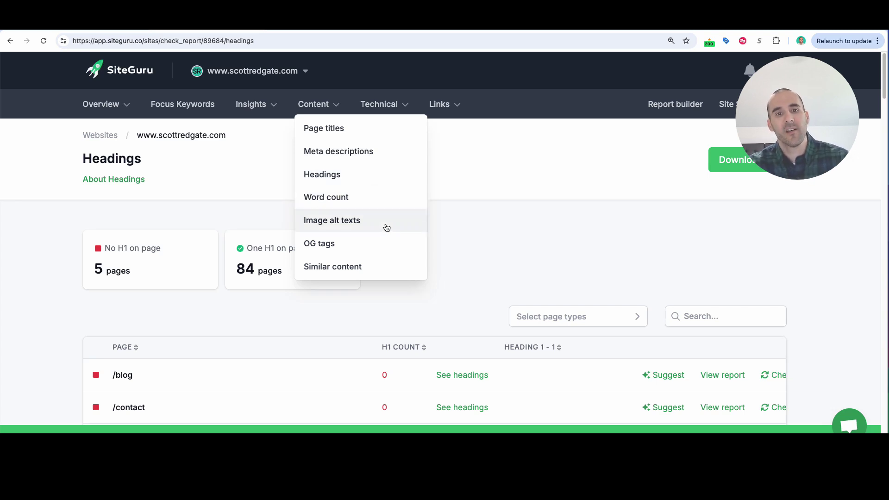
click(368, 265)
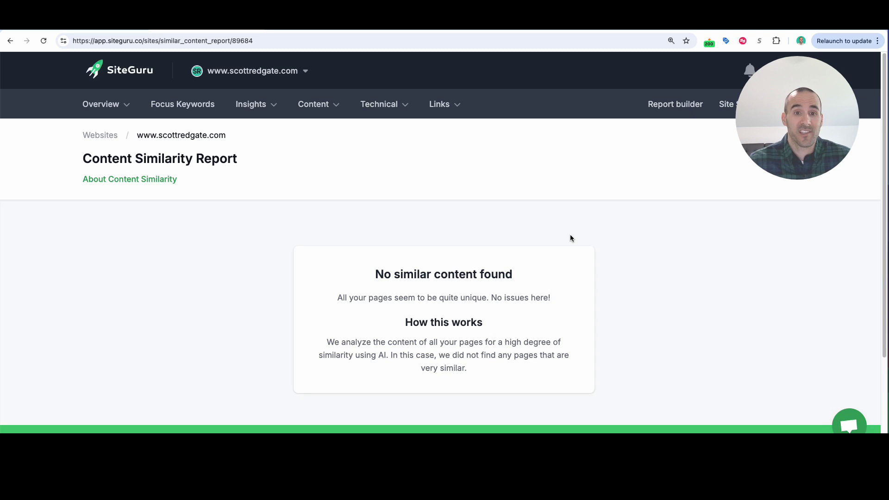
Open the indexation report, filter it to pages with an indexing issue and examine their indexability and Google status.
click(379, 103)
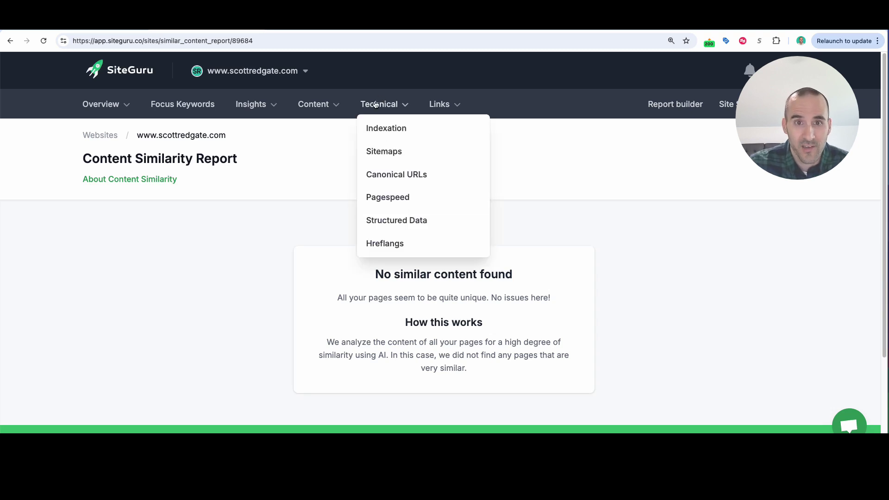
click(389, 104)
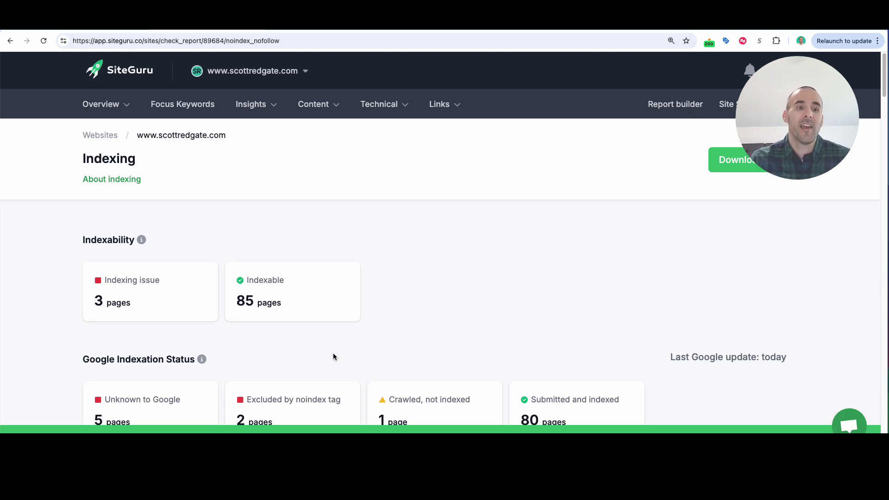
click(119, 303)
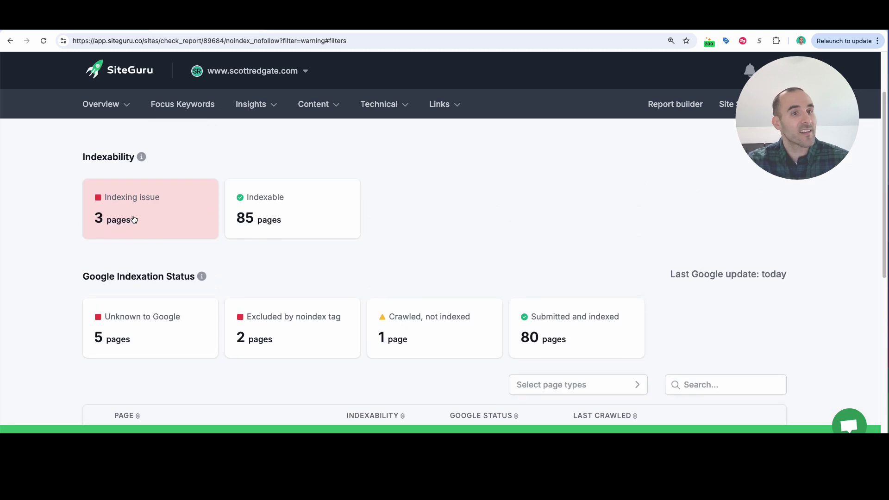
scroll(149, 219, down, 5)
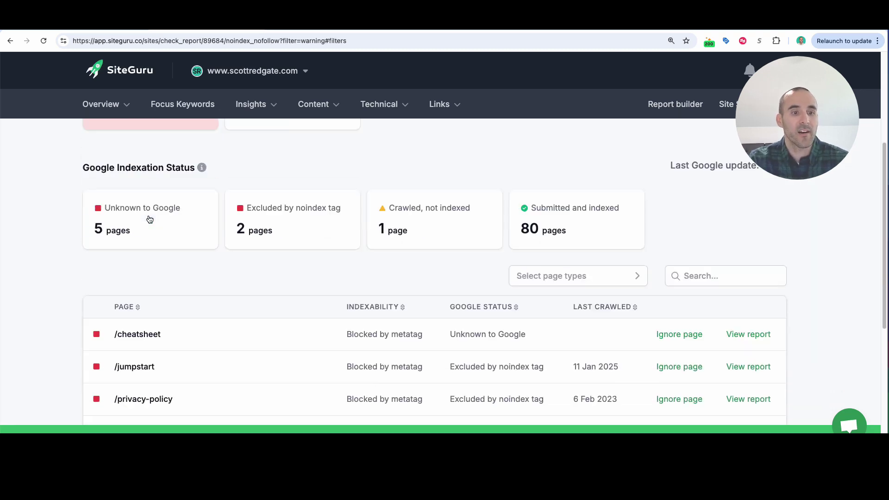
scroll(150, 218, up, 1)
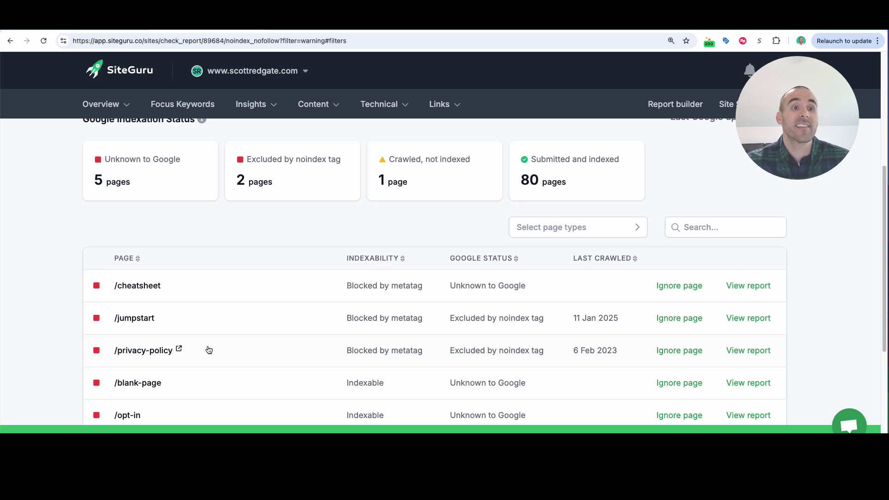
Check the website's submitted sitemap in the sitemaps report, and open the broken links report.
scroll(209, 350, up, 5)
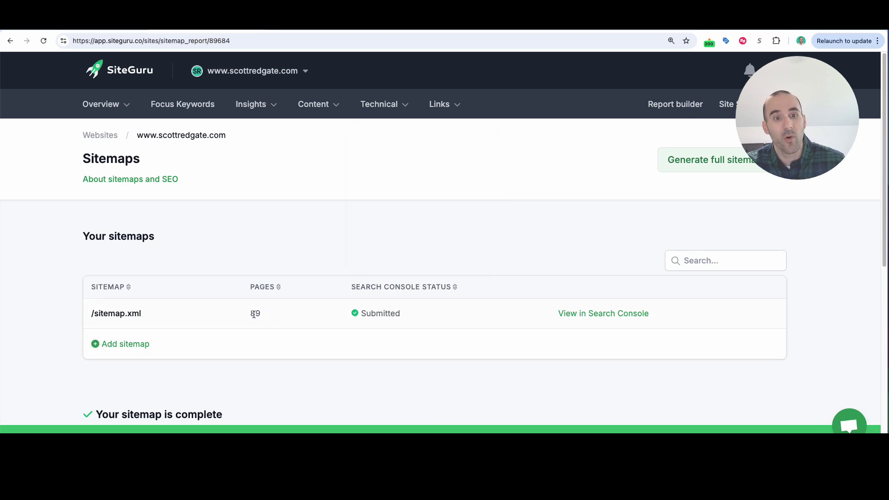
mouse_move(389, 112)
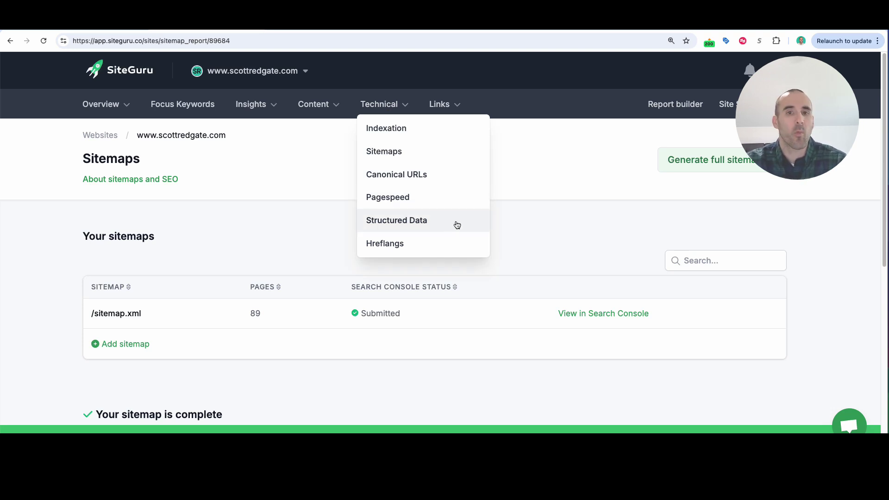
click(448, 105)
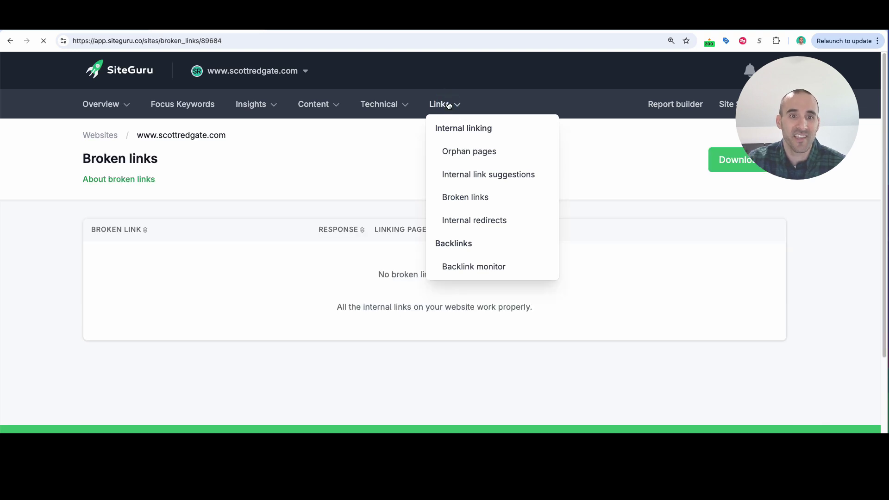
Open the orphan pages report and examine which pages of the website have no internal links.
mouse_move(444, 104)
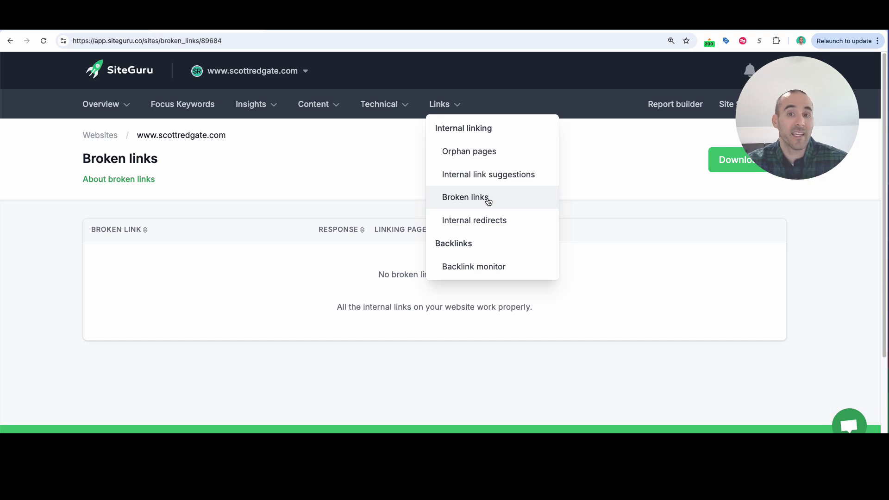
click(503, 150)
scroll(407, 176, down, 2)
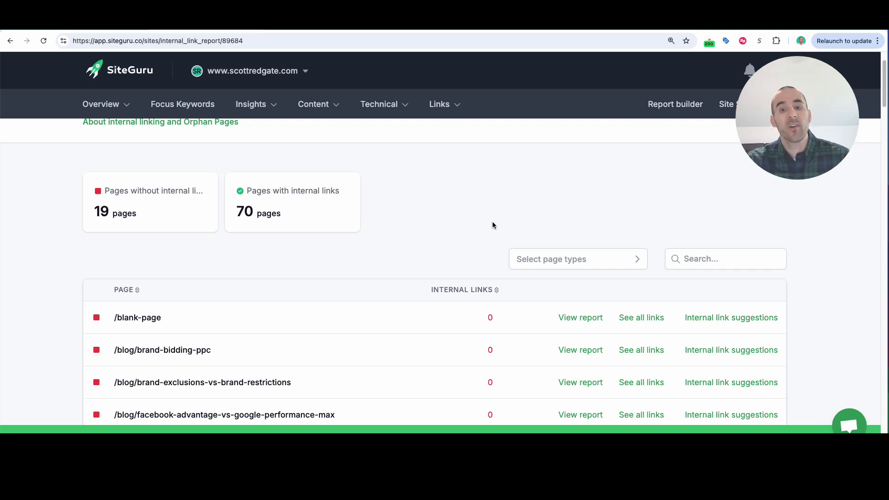
scroll(492, 221, down, 3)
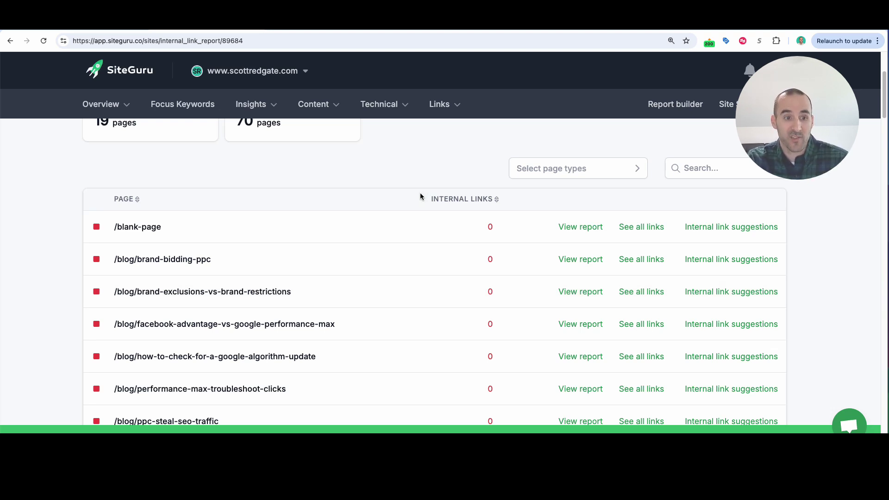
scroll(426, 194, up, 4)
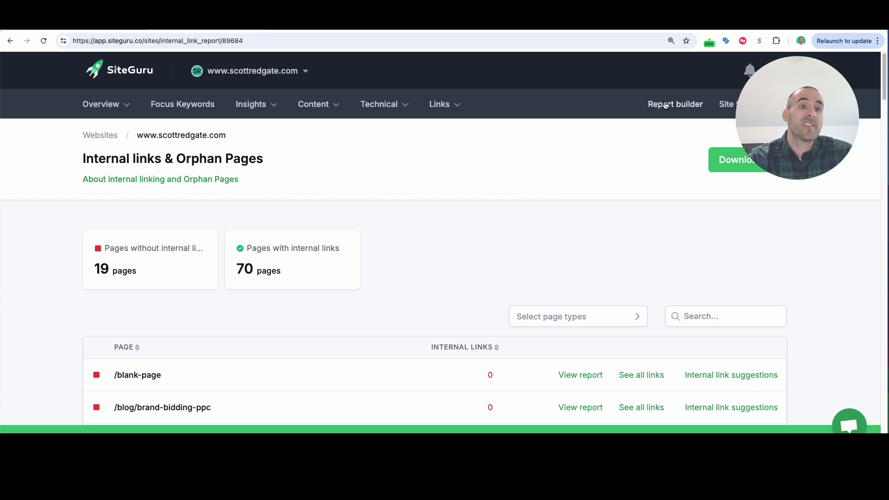
Start a new report in the report builder from the Blank template.
click(665, 105)
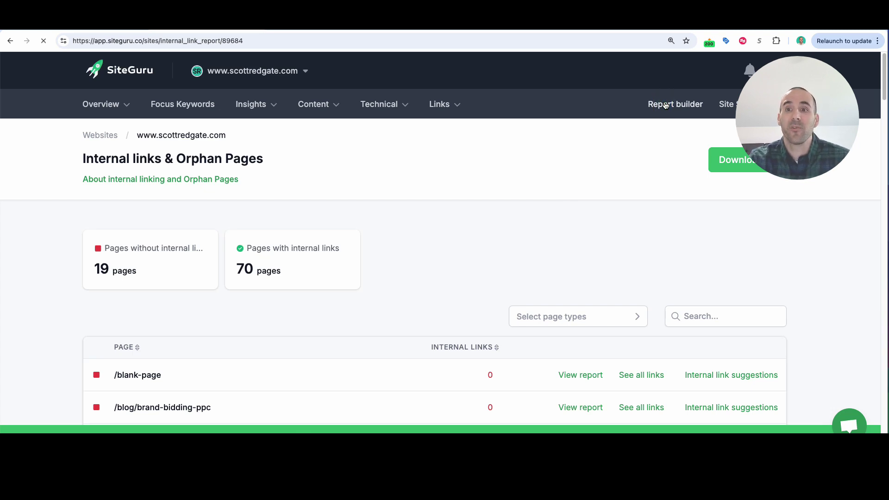
click(447, 359)
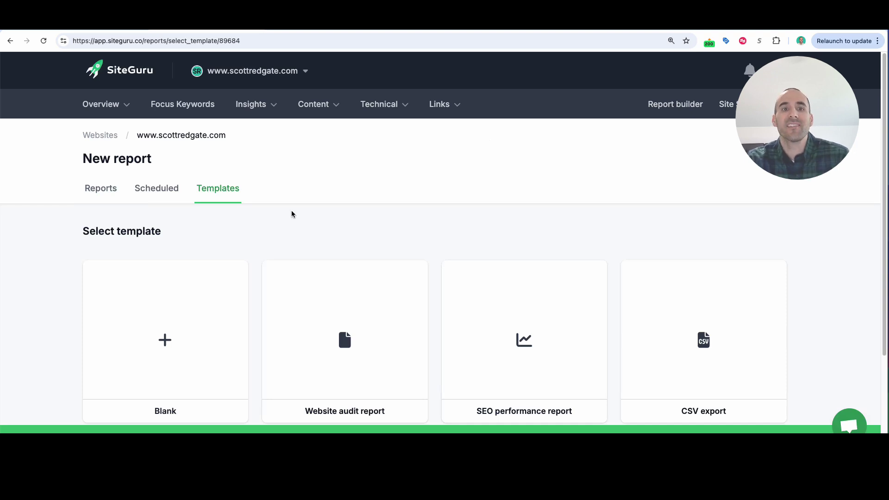
scroll(292, 214, down, 1)
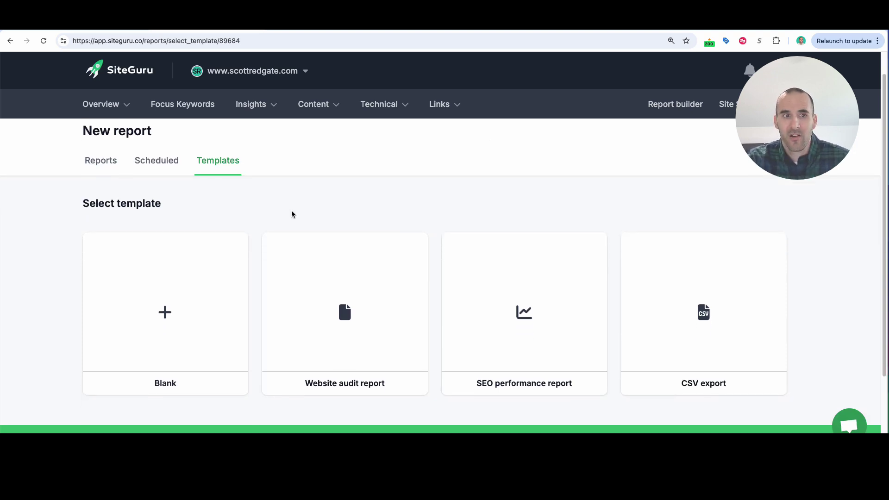
click(204, 275)
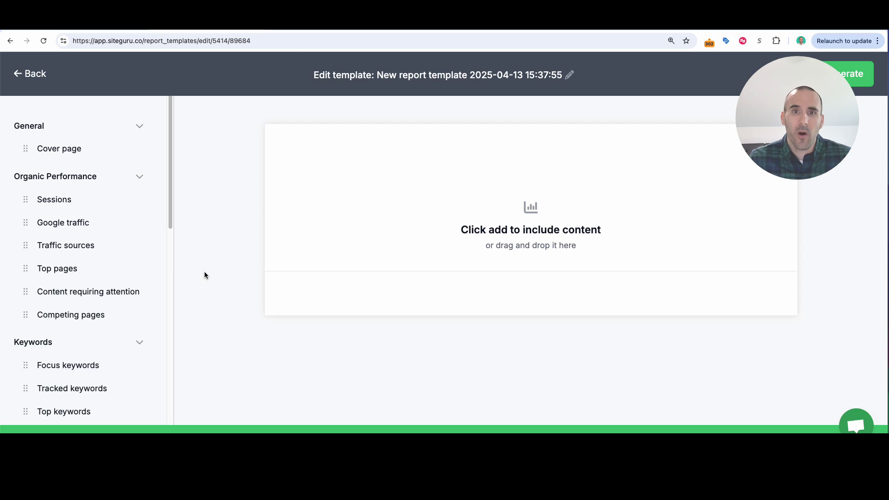